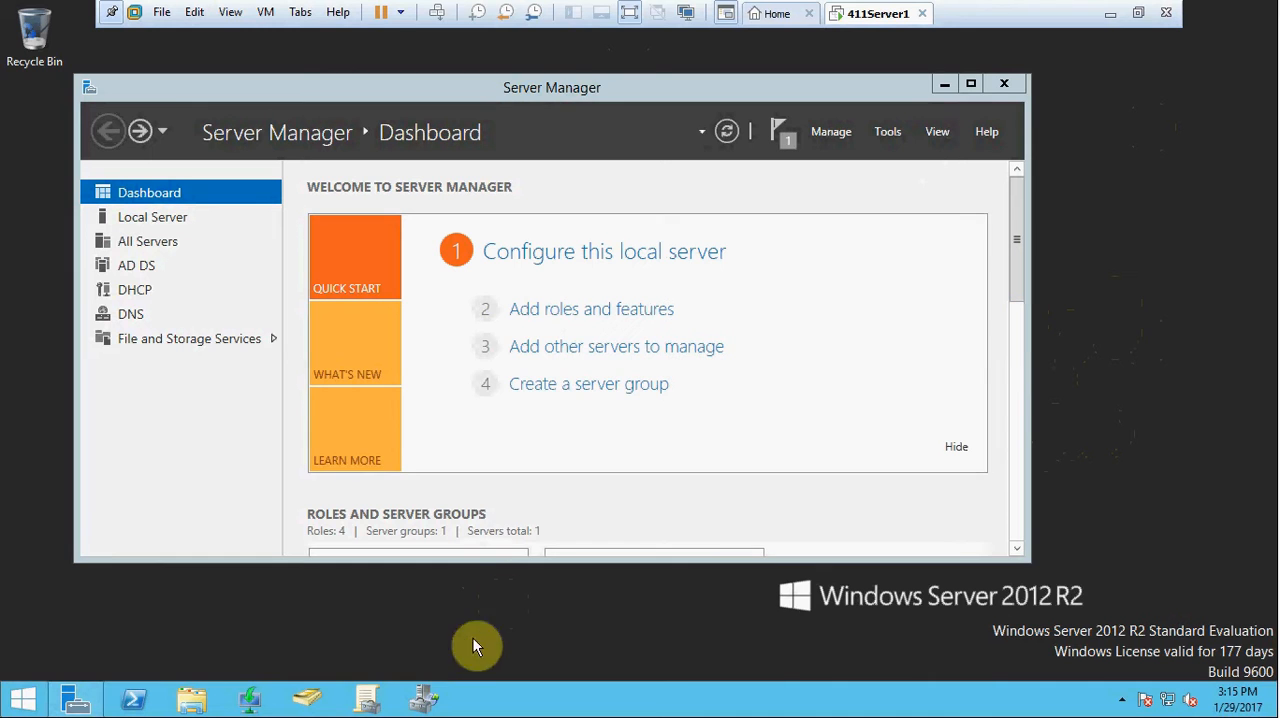
Step: Switch to File Server Resource Manager and start a new quota template under Quota Management
{"action": "left_click", "coordinate": [430, 700]}
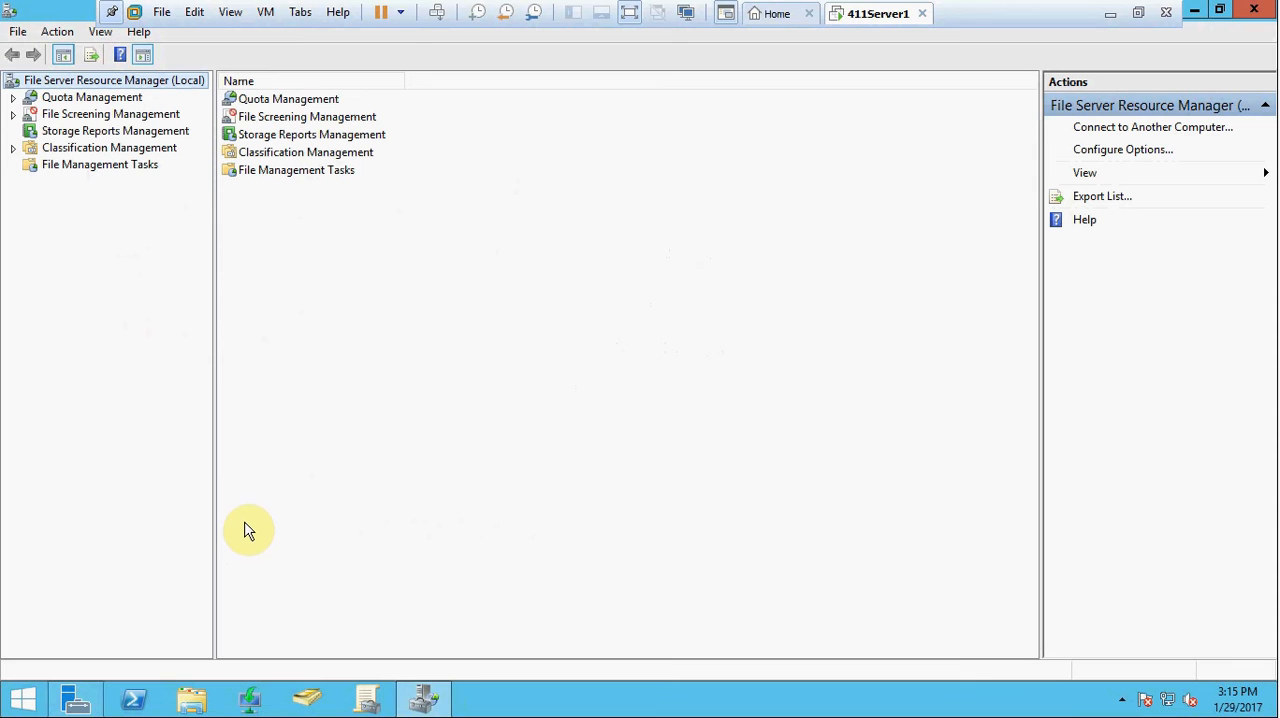
{"action": "left_click", "coordinate": [14, 97]}
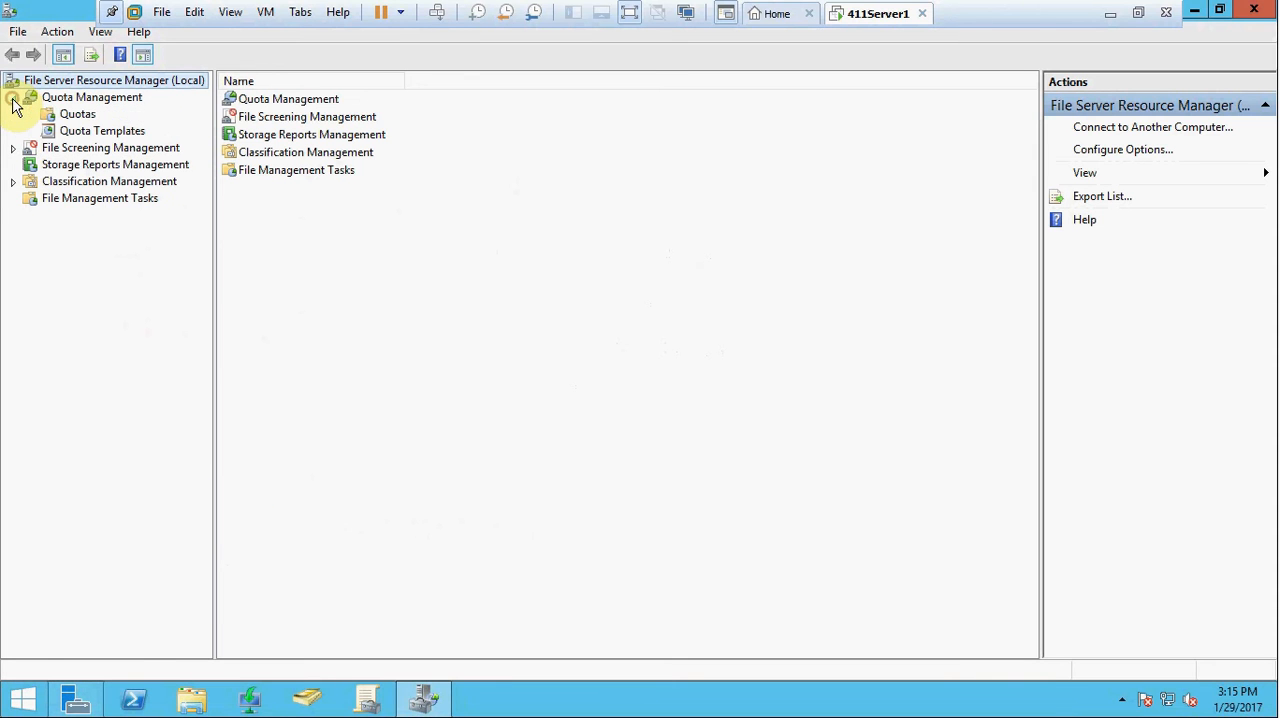
{"action": "left_click", "coordinate": [103, 135]}
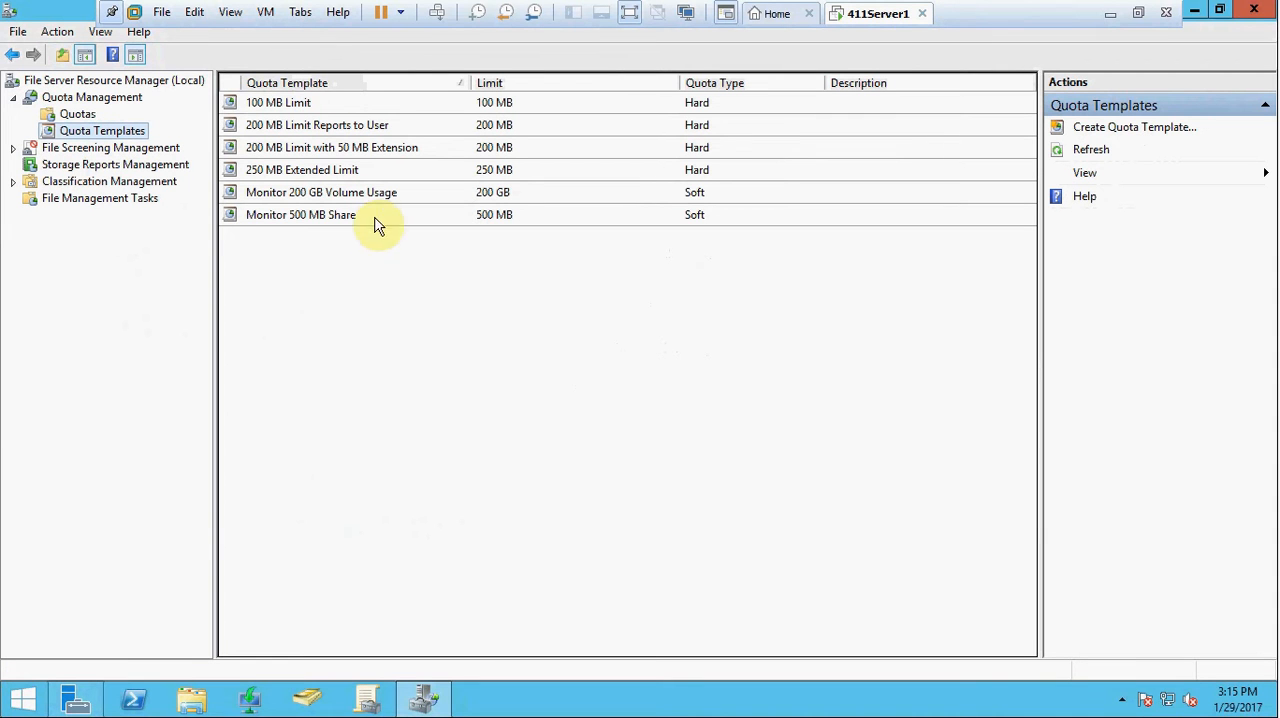
{"action": "right_click", "coordinate": [97, 137]}
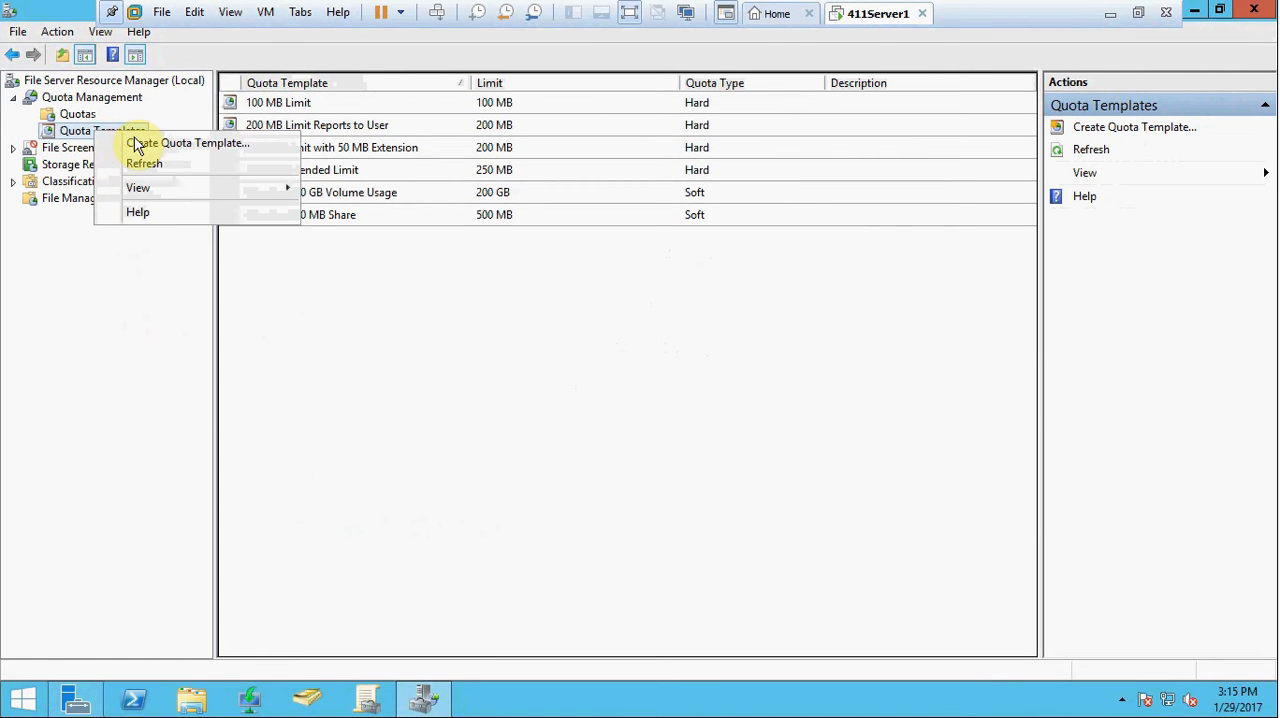
{"action": "left_click", "coordinate": [175, 146]}
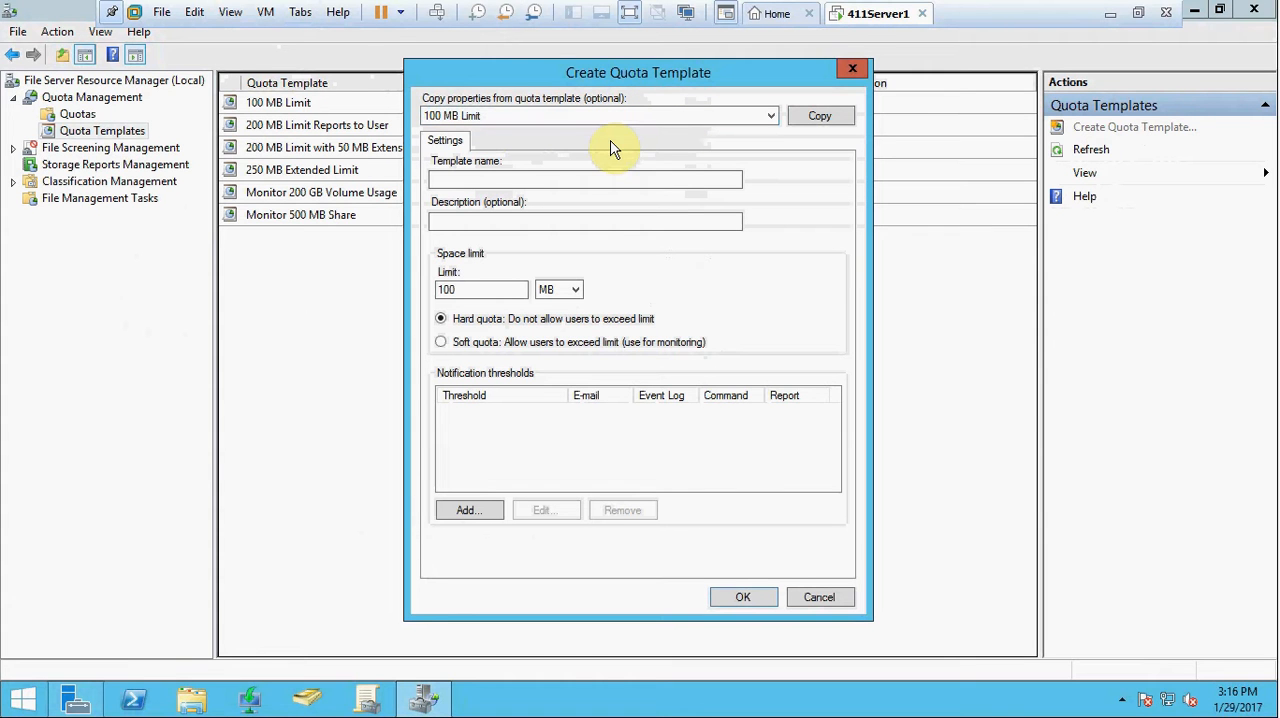
Step: Name the quota template MktQuota and give it the description "Quota for Marketing Share"
{"action": "left_click", "coordinate": [559, 182]}
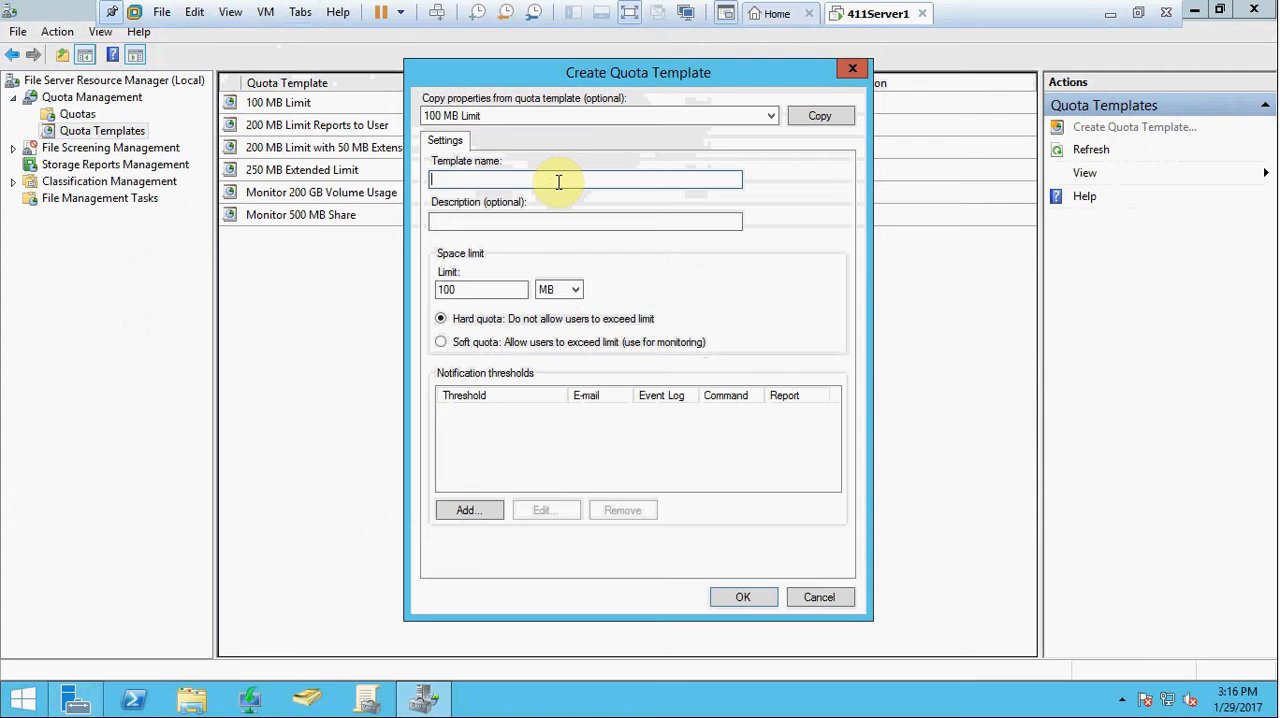
{"action": "type", "text": "M"}
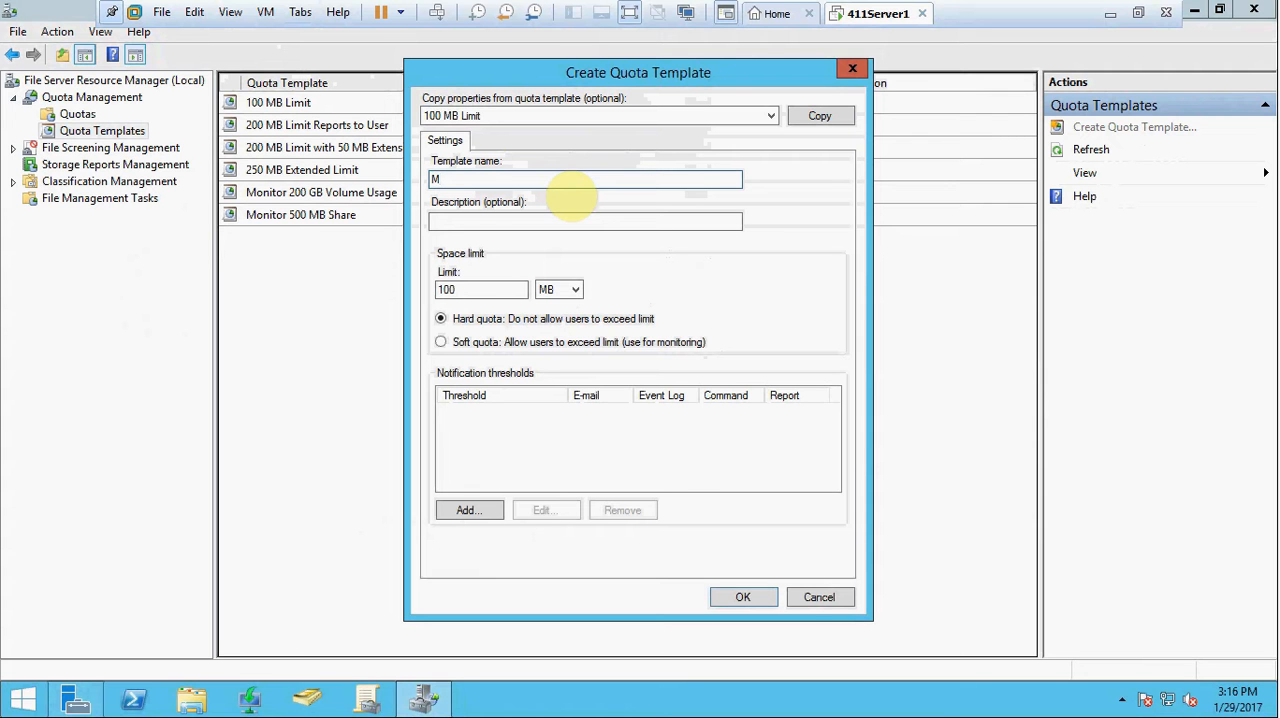
{"action": "type", "text": "ktQuota"}
{"action": "key", "text": "Tab"}
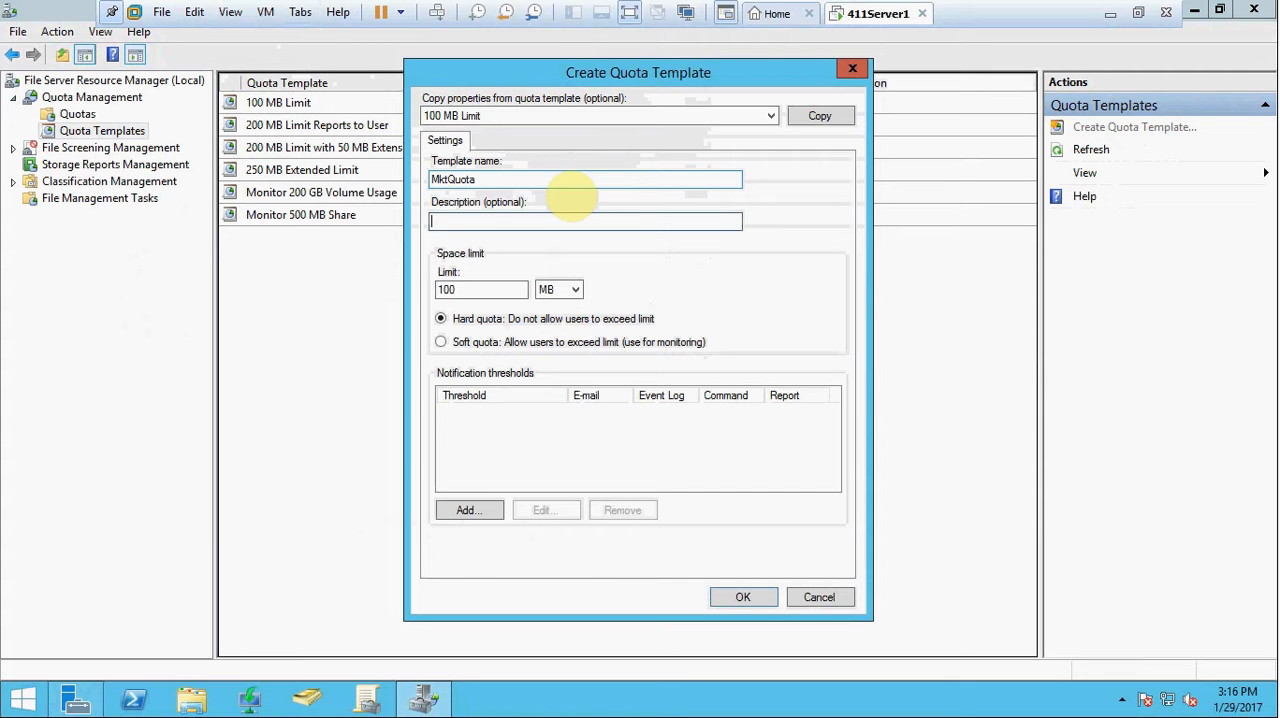
{"action": "type", "text": "Quota for Marketing Share"}
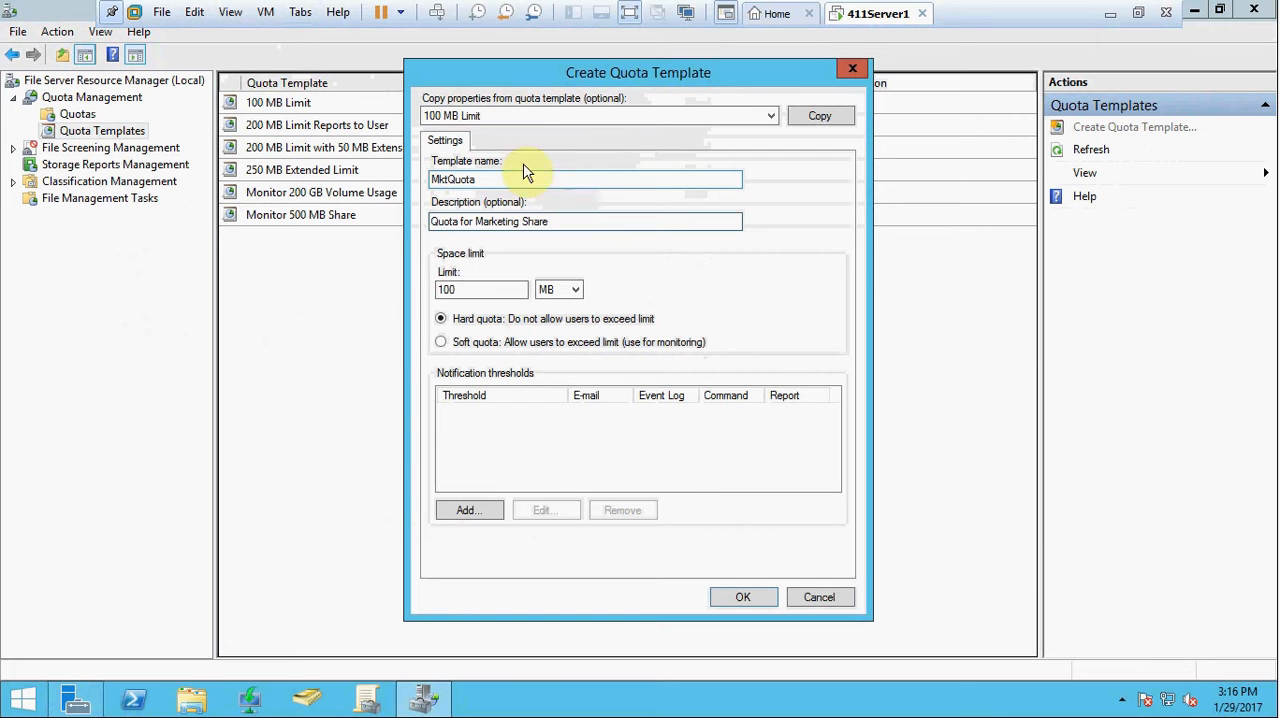
Step: Set the template's space limit to 20 MB
{"action": "left_click", "coordinate": [504, 292]}
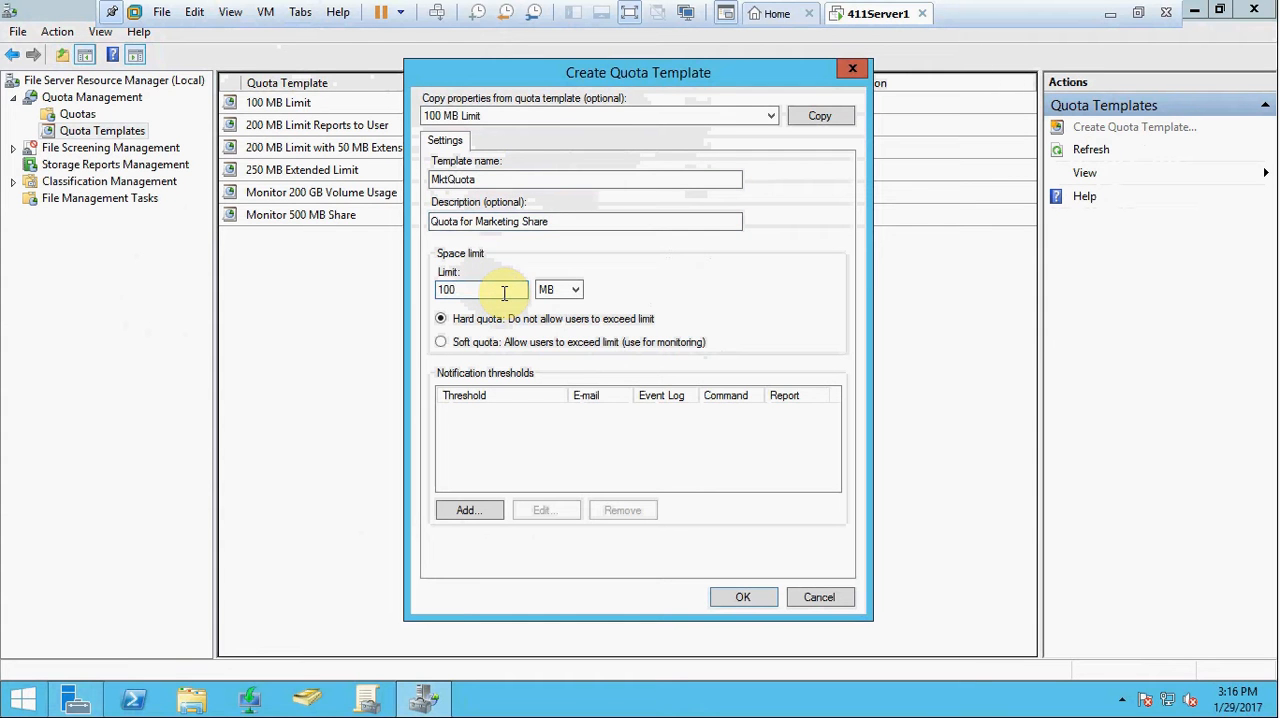
{"action": "key", "text": "BackSpace"}
{"action": "key", "text": "BackSpace"}
{"action": "key", "text": "BackSpace"}
{"action": "type", "text": "20"}
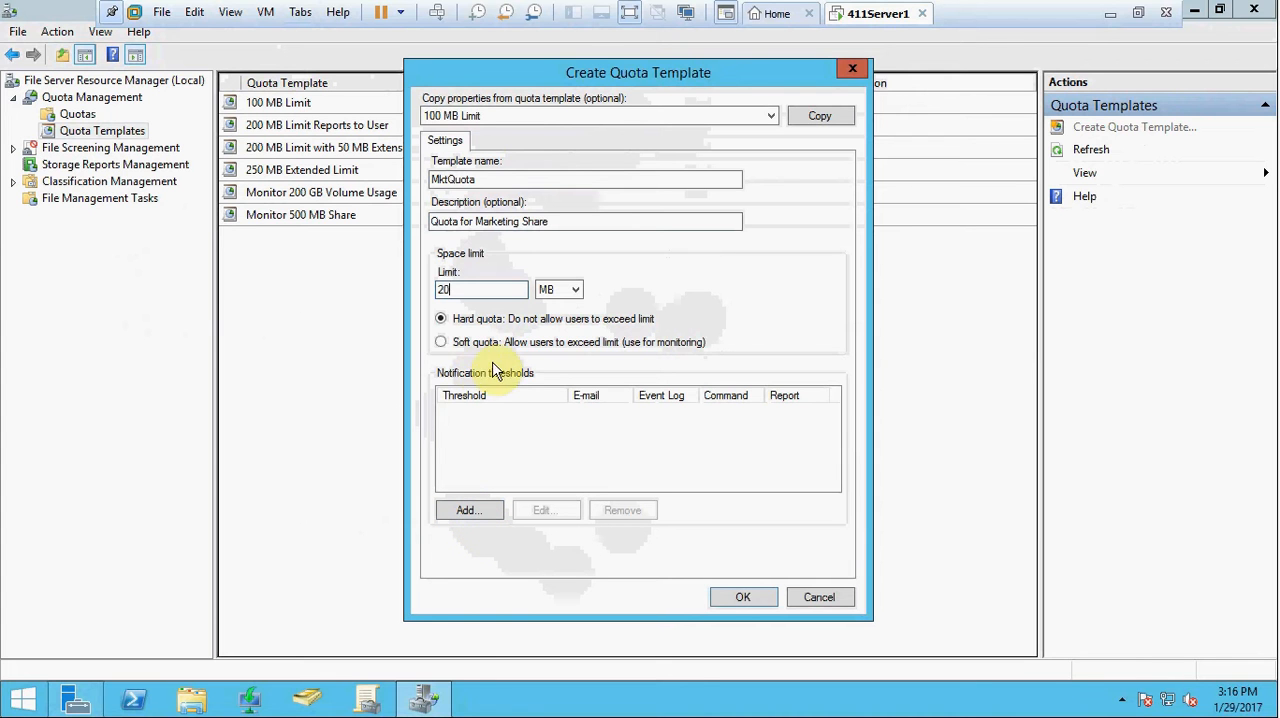
Step: Add a notification threshold at 50% usage that sends a warning to the event log, and save the quota template
{"action": "left_click", "coordinate": [470, 512]}
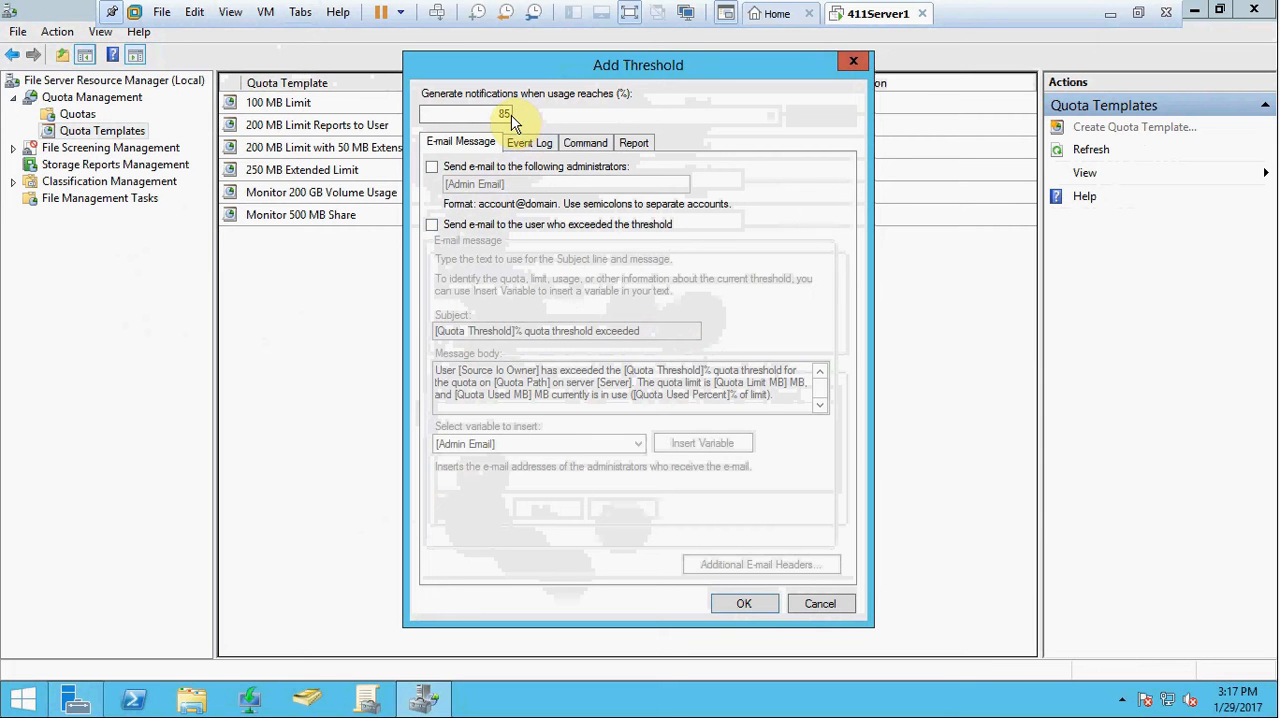
{"action": "left_click", "coordinate": [525, 143]}
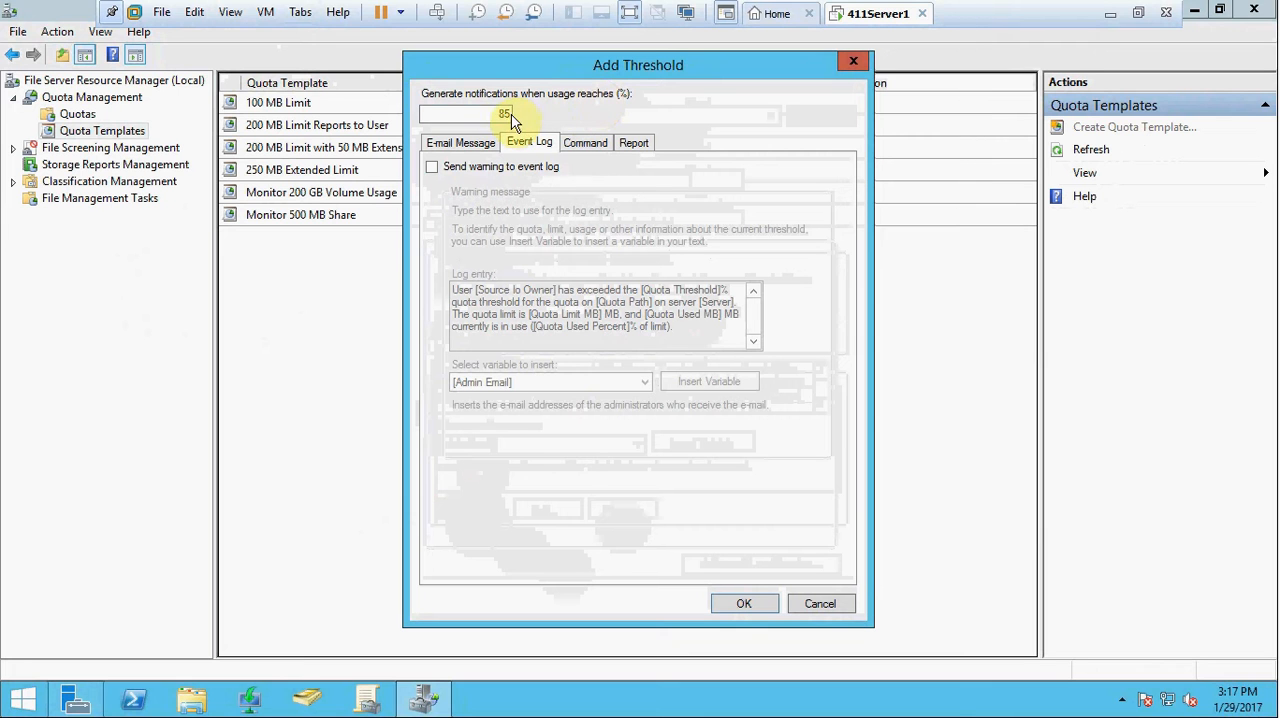
{"action": "double_click", "coordinate": [508, 113]}
{"action": "key", "text": "BackSpace"}
{"action": "type", "text": "50"}
{"action": "left_click", "coordinate": [433, 169]}
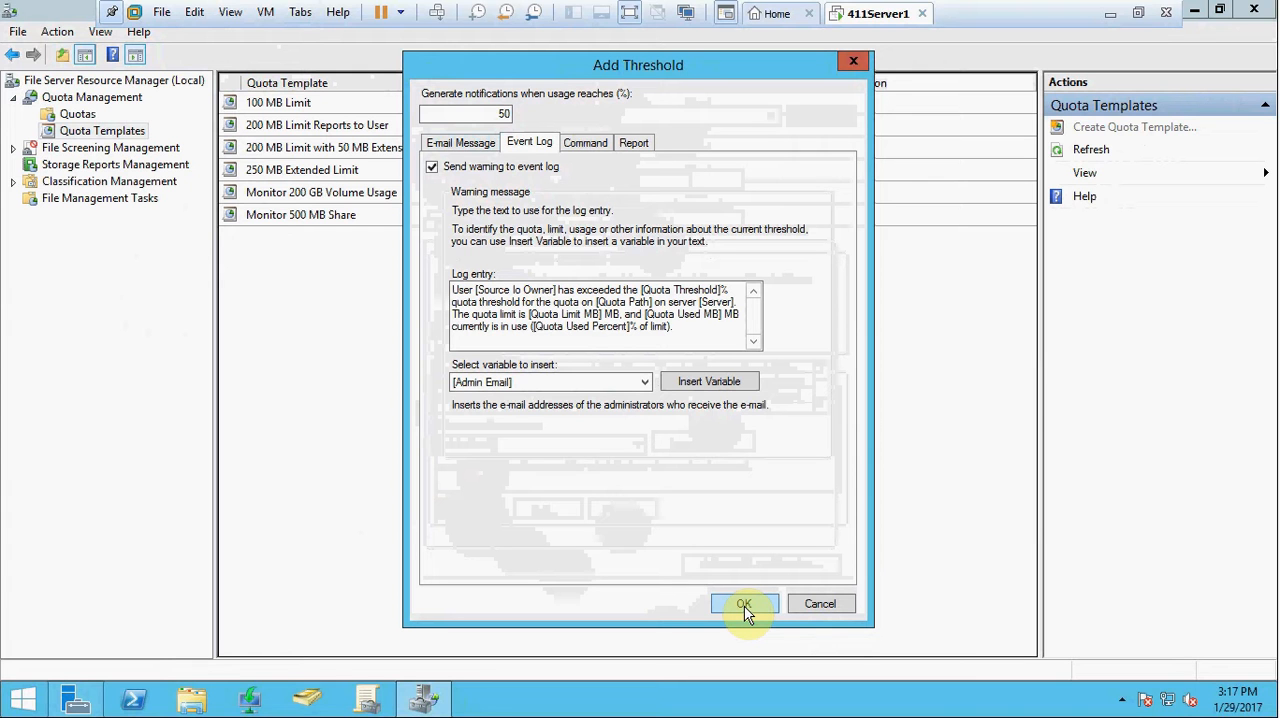
{"action": "left_click", "coordinate": [588, 143]}
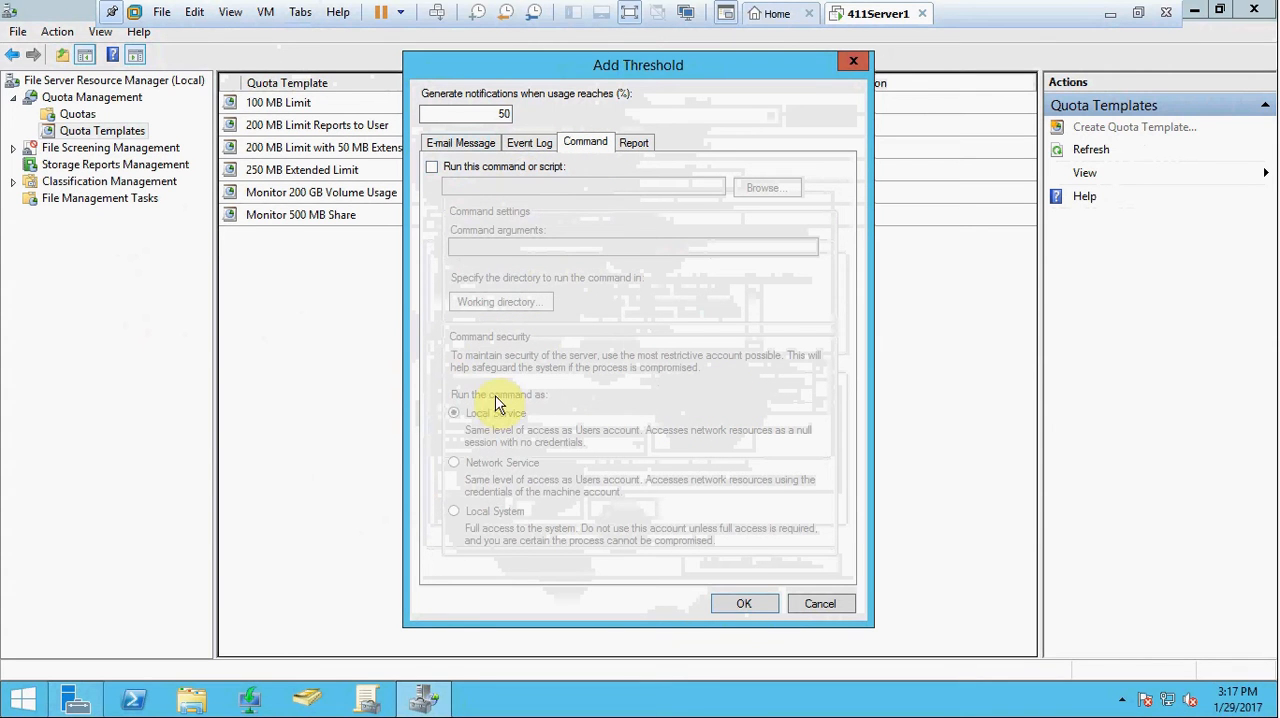
{"action": "left_click", "coordinate": [633, 142]}
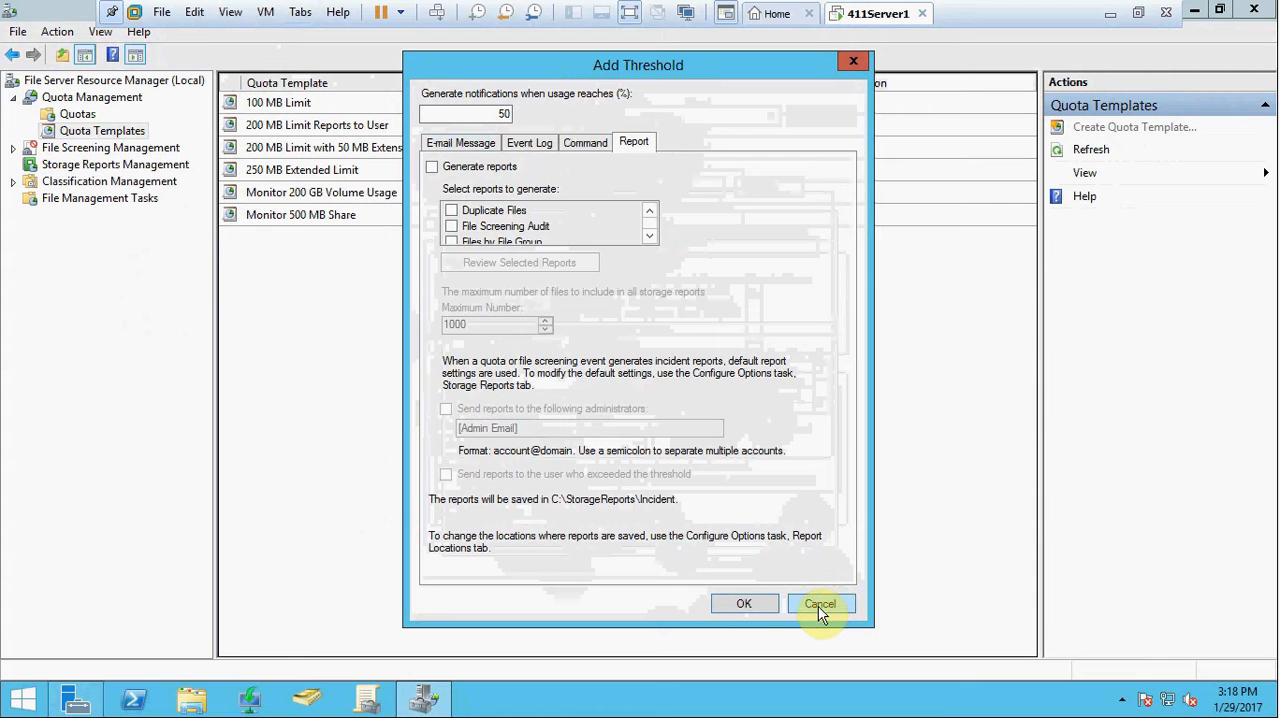
{"action": "left_click", "coordinate": [749, 603]}
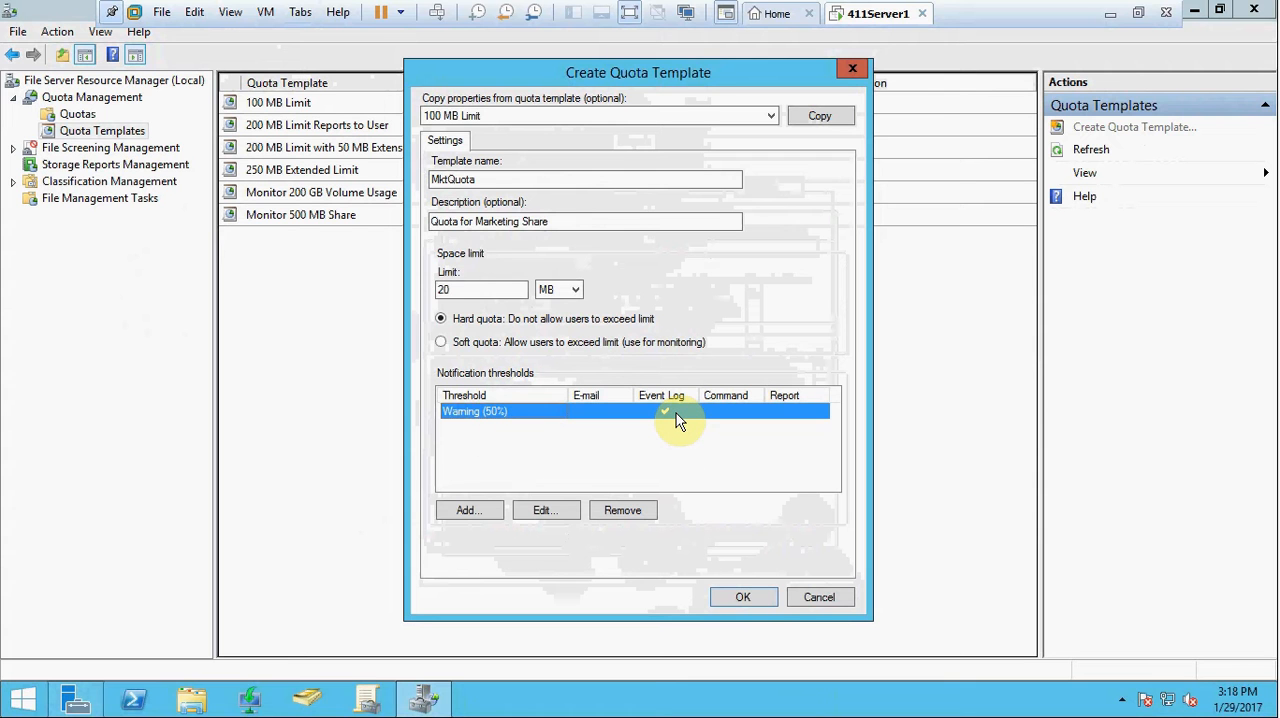
{"action": "left_click", "coordinate": [748, 599]}
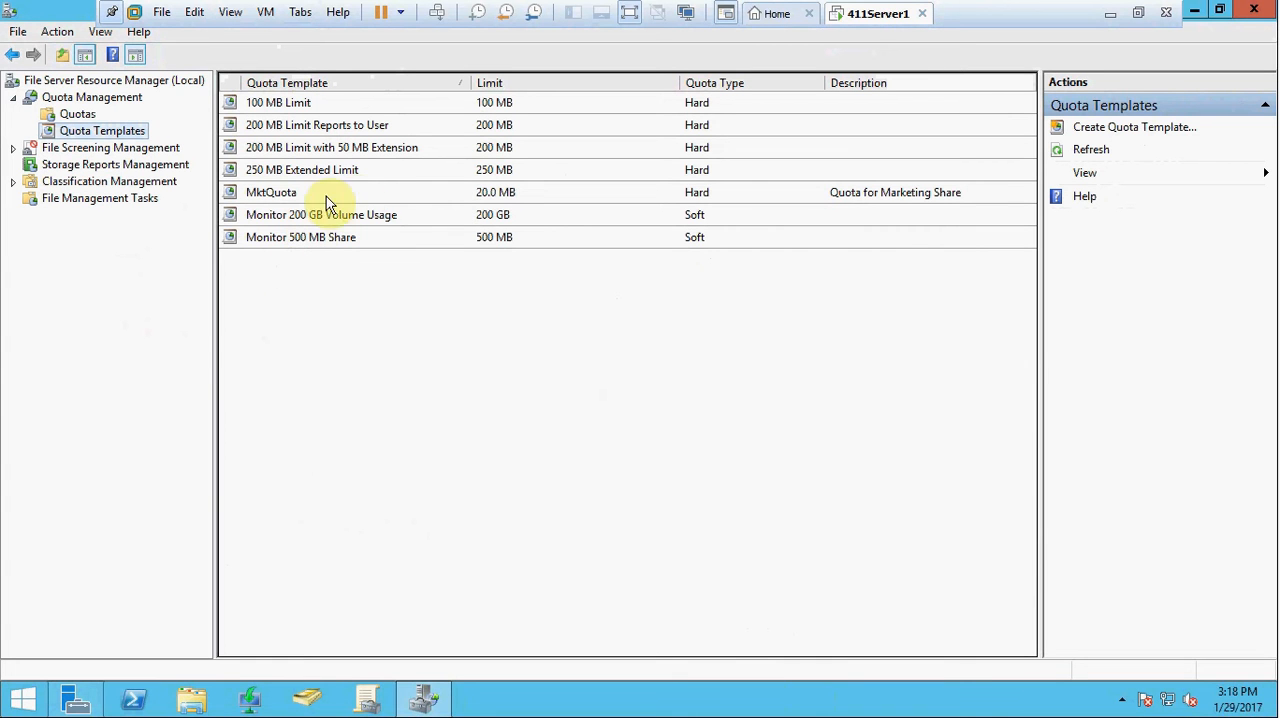
Step: Create a quota from the MktQuota template on the path C:\MktDocs
{"action": "left_click", "coordinate": [352, 195]}
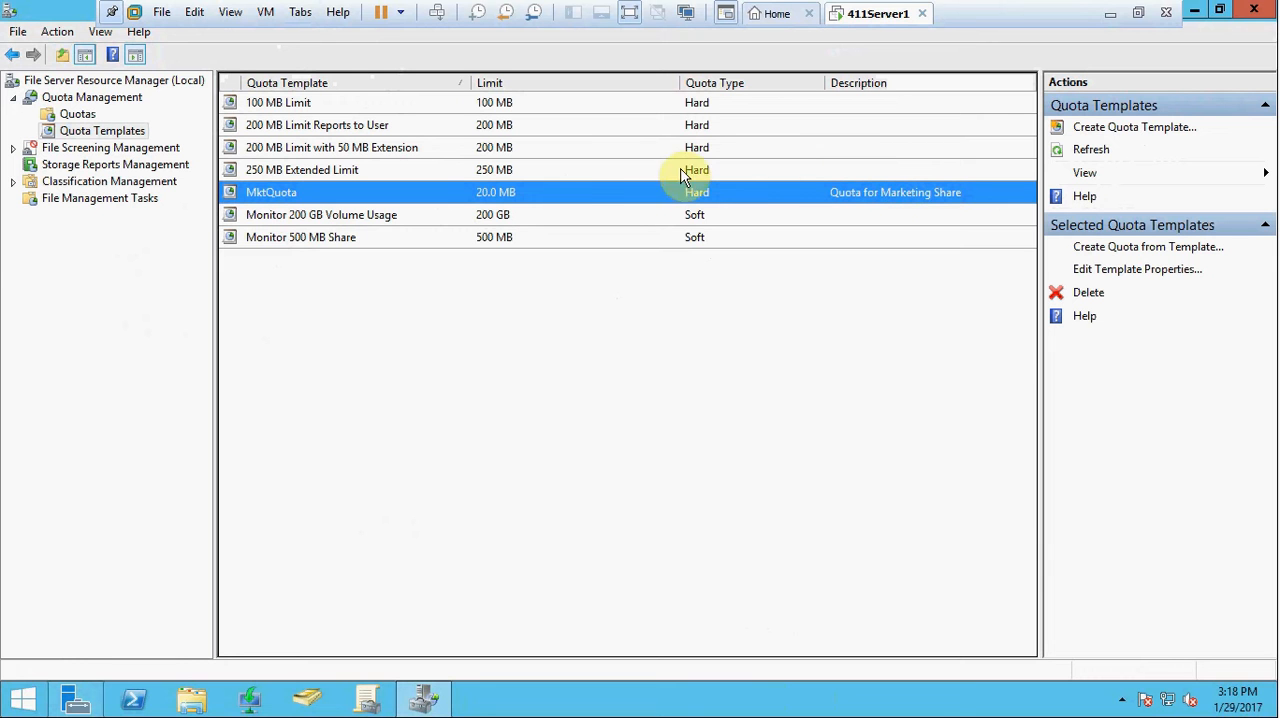
{"action": "right_click", "coordinate": [586, 200]}
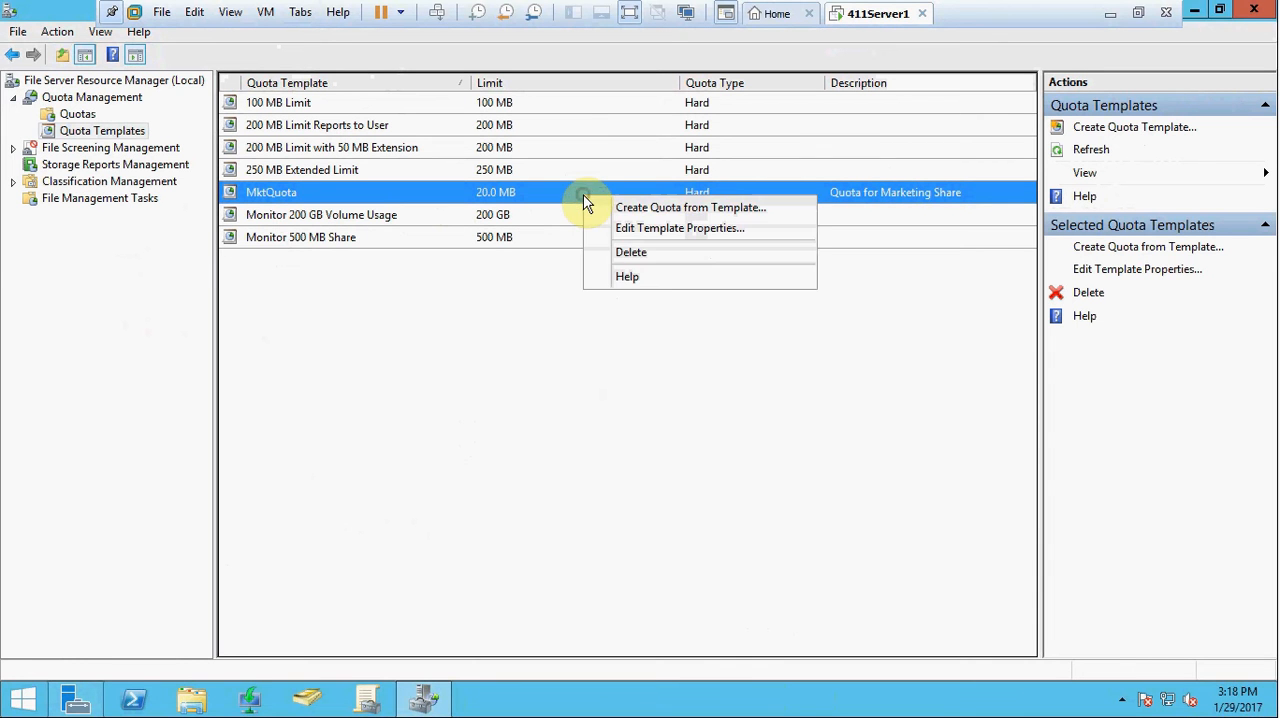
{"action": "left_click", "coordinate": [658, 208]}
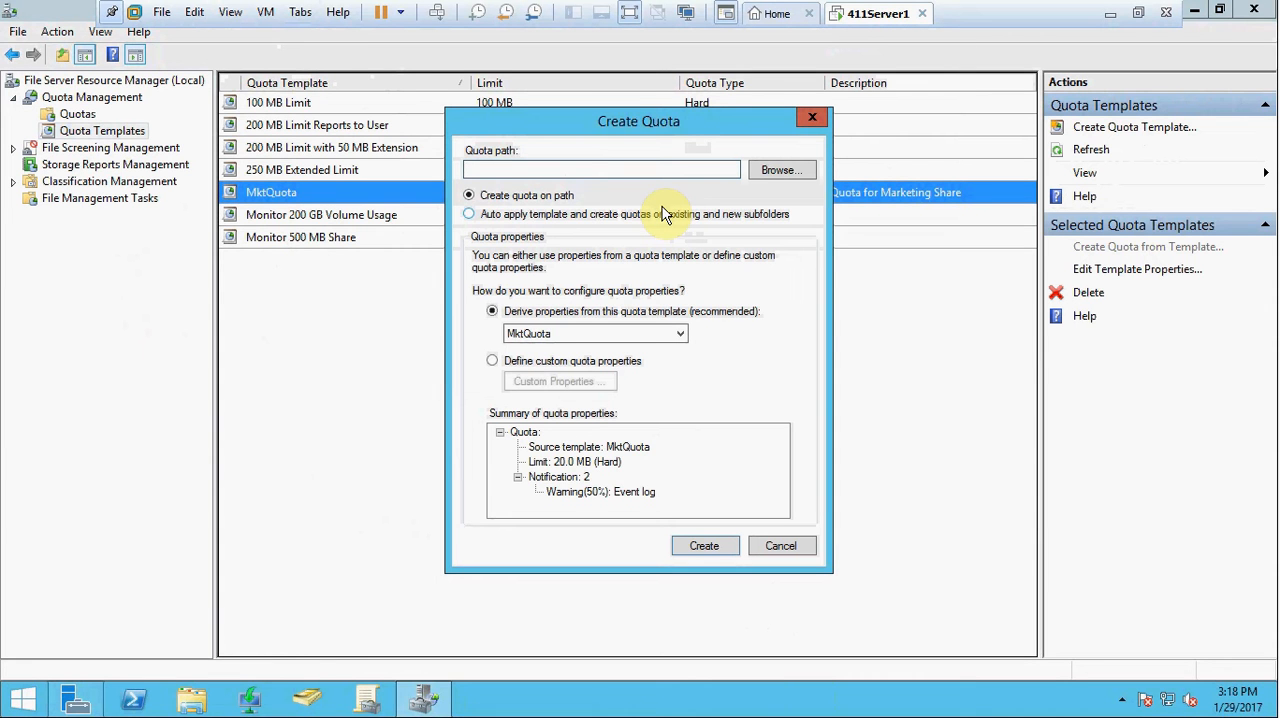
{"action": "left_click", "coordinate": [790, 170]}
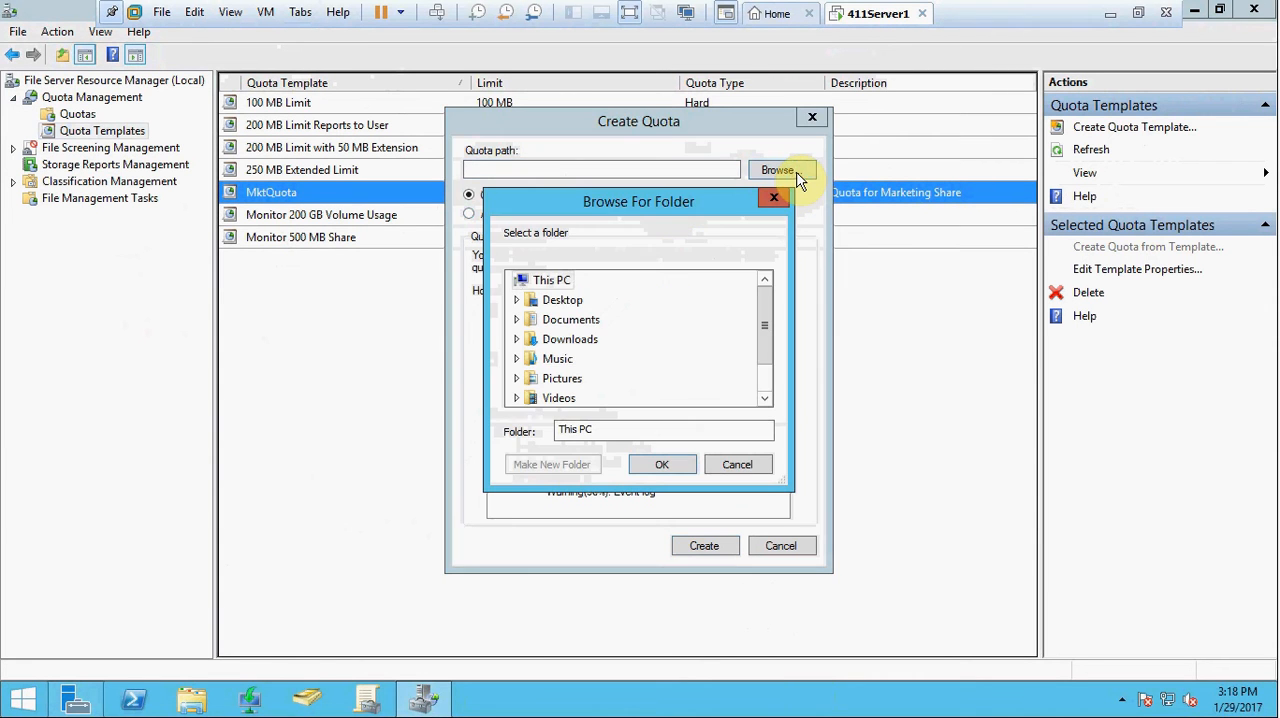
{"action": "left_click", "coordinate": [590, 358]}
{"action": "scroll", "coordinate": [590, 358], "scroll_direction": "down", "scroll_amount": 1}
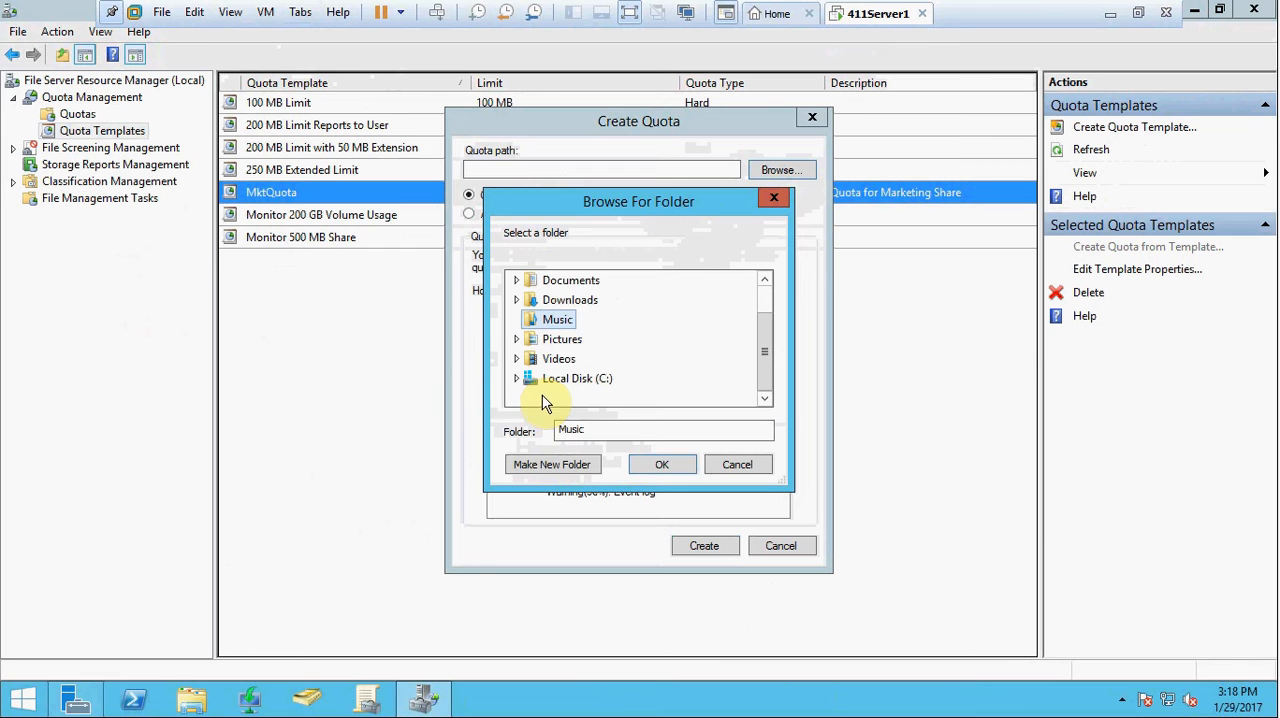
{"action": "double_click", "coordinate": [562, 377]}
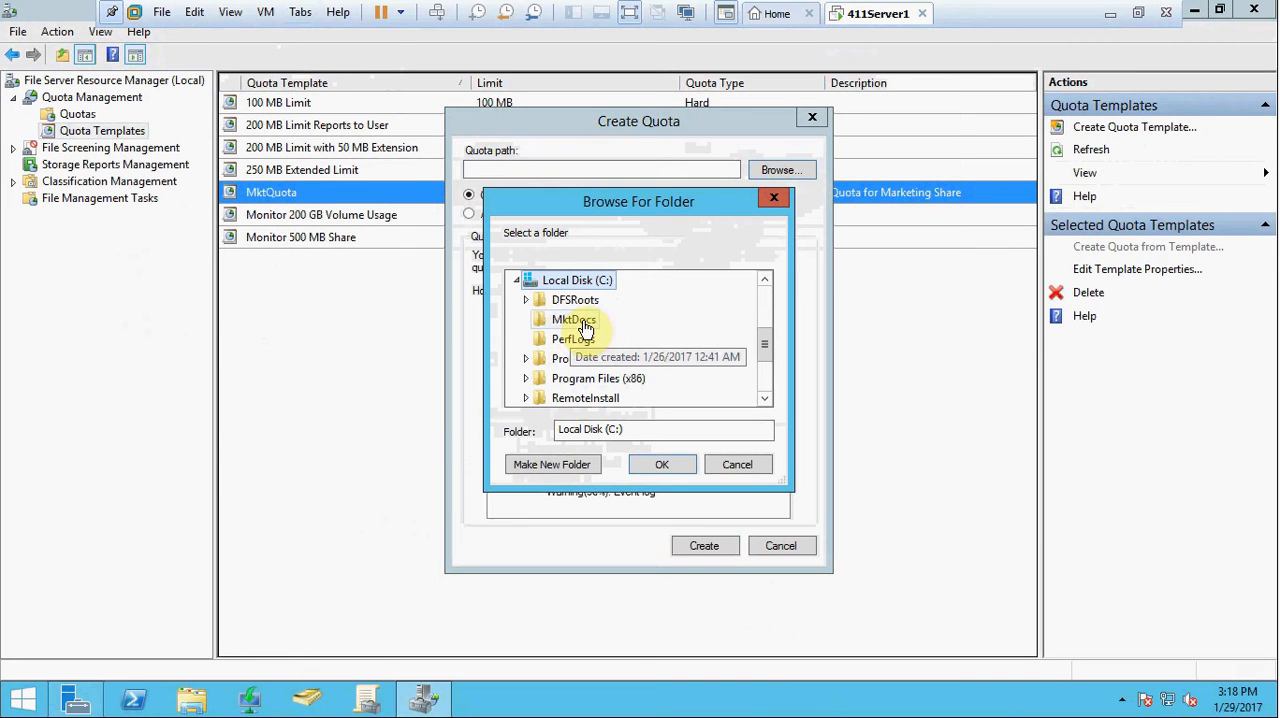
{"action": "left_click", "coordinate": [585, 326]}
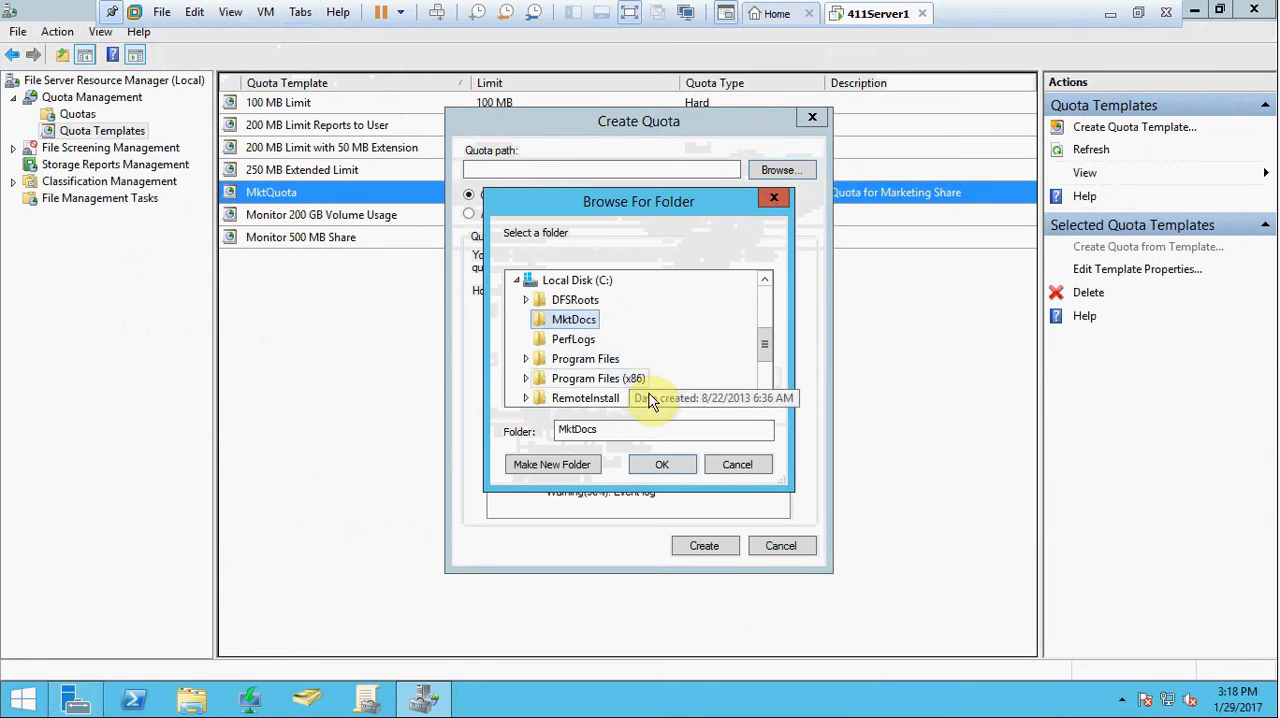
{"action": "left_click", "coordinate": [661, 464]}
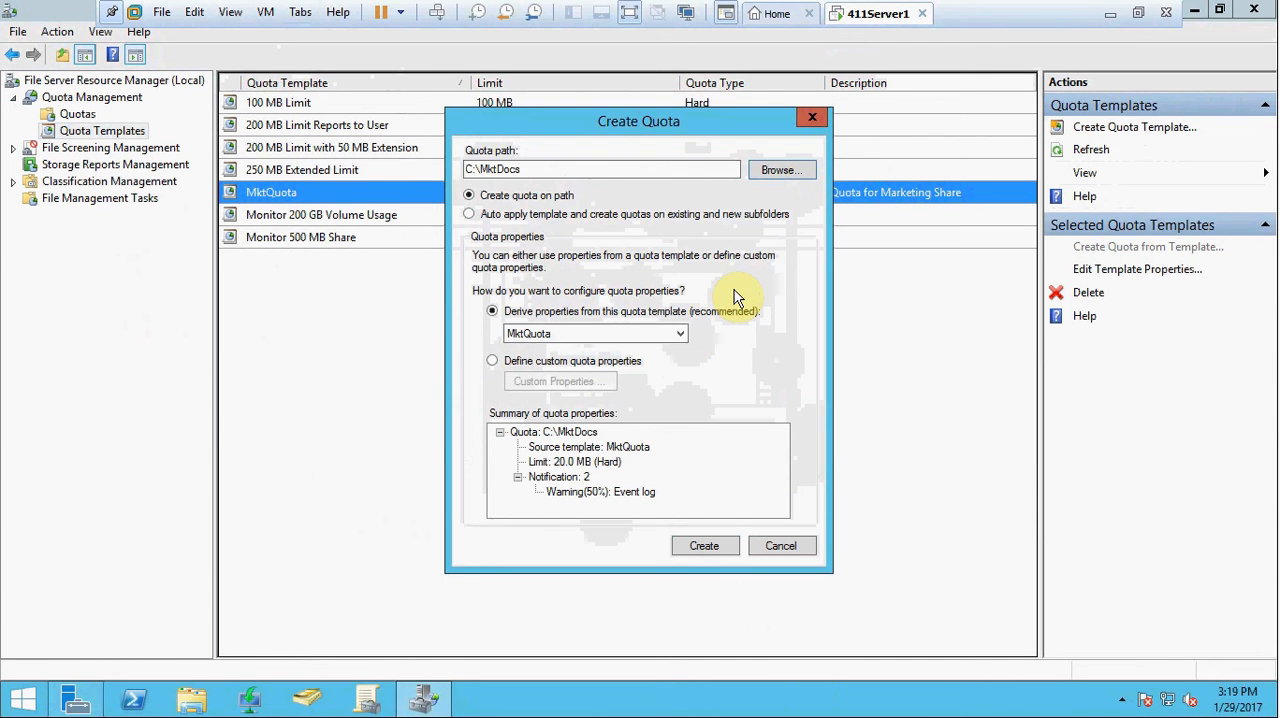
{"action": "left_click", "coordinate": [706, 548]}
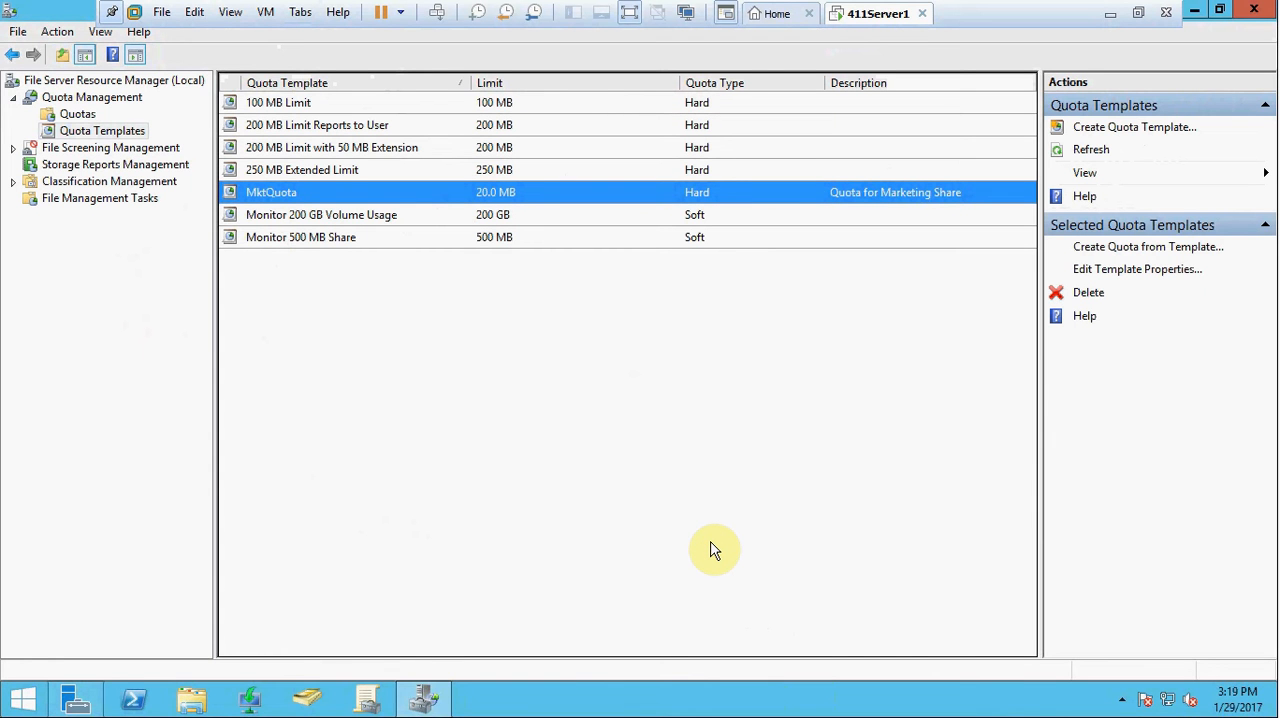
Step: Switch to File Explorer and open the folder C:\Windows\System32
{"action": "left_click", "coordinate": [184, 712]}
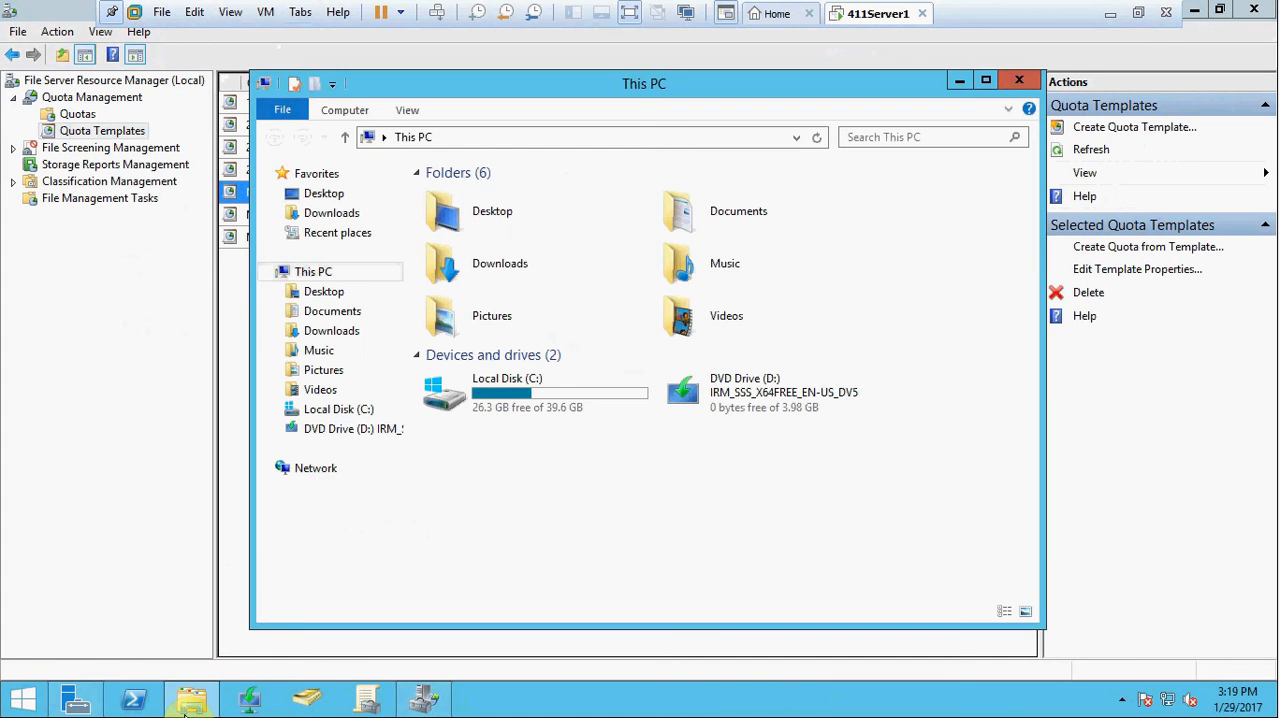
{"action": "double_click", "coordinate": [527, 405]}
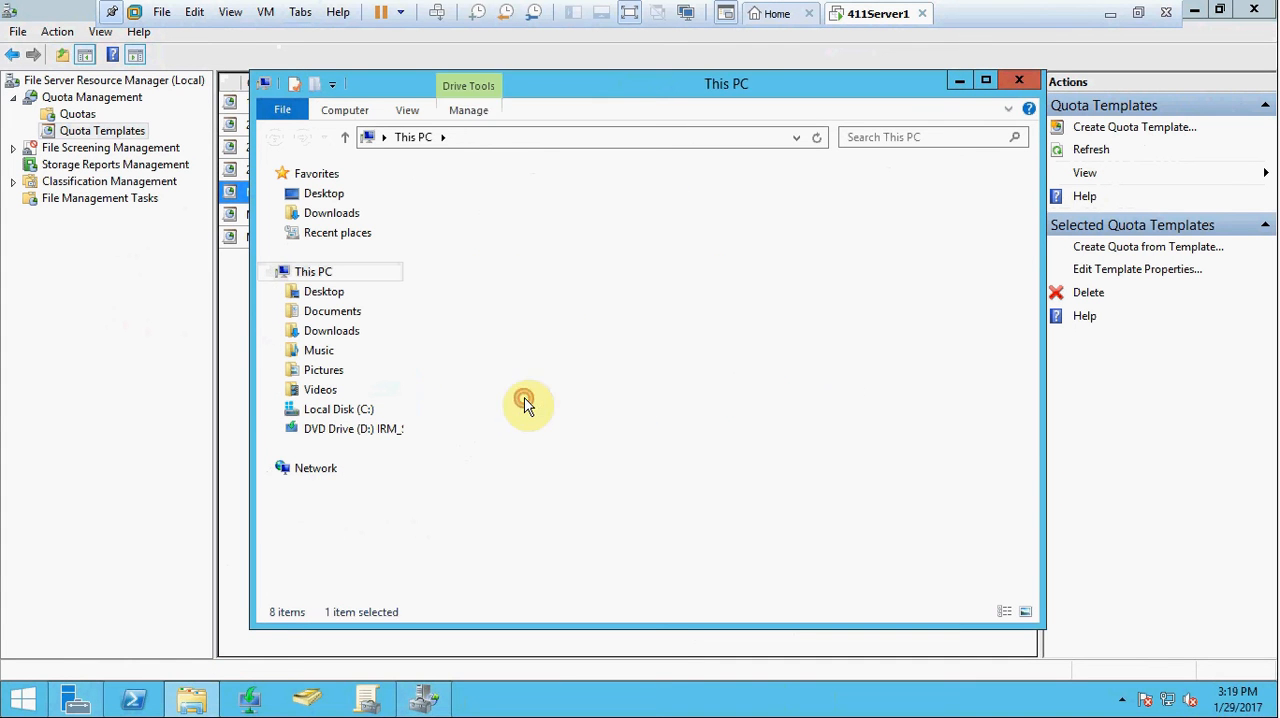
{"action": "double_click", "coordinate": [470, 376]}
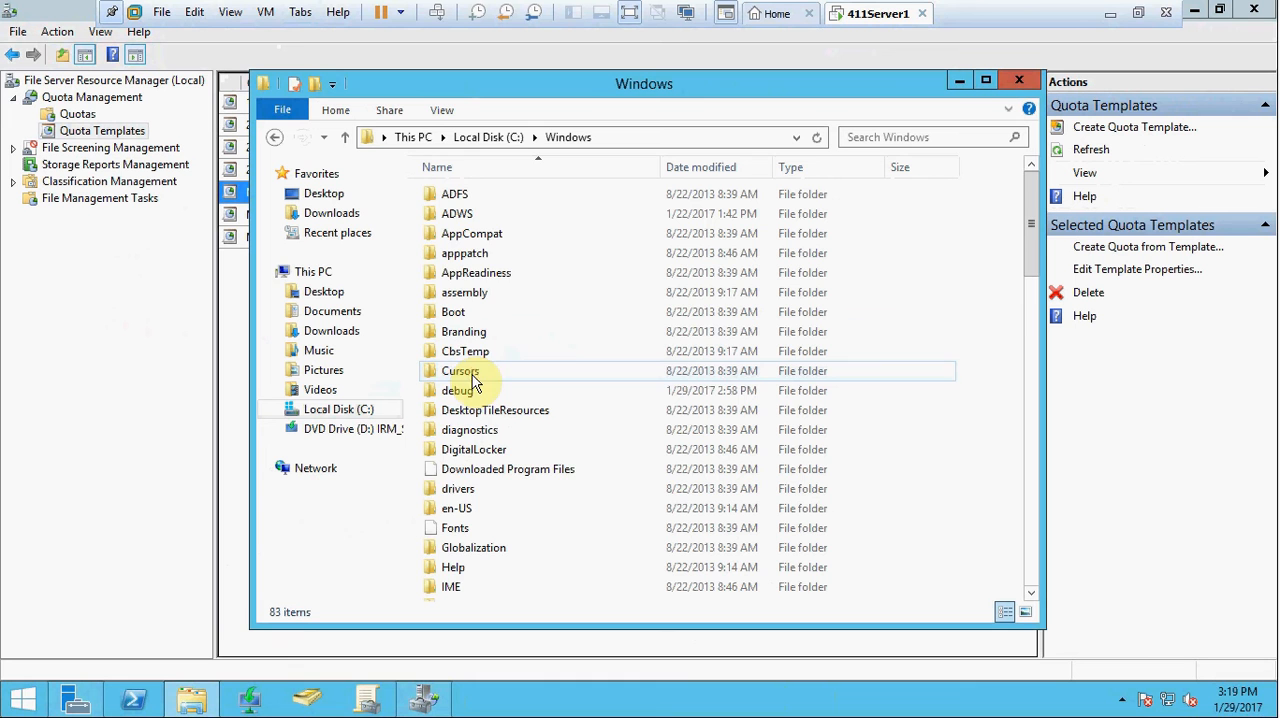
{"action": "scroll", "coordinate": [530, 355], "scroll_direction": "down", "scroll_amount": 14}
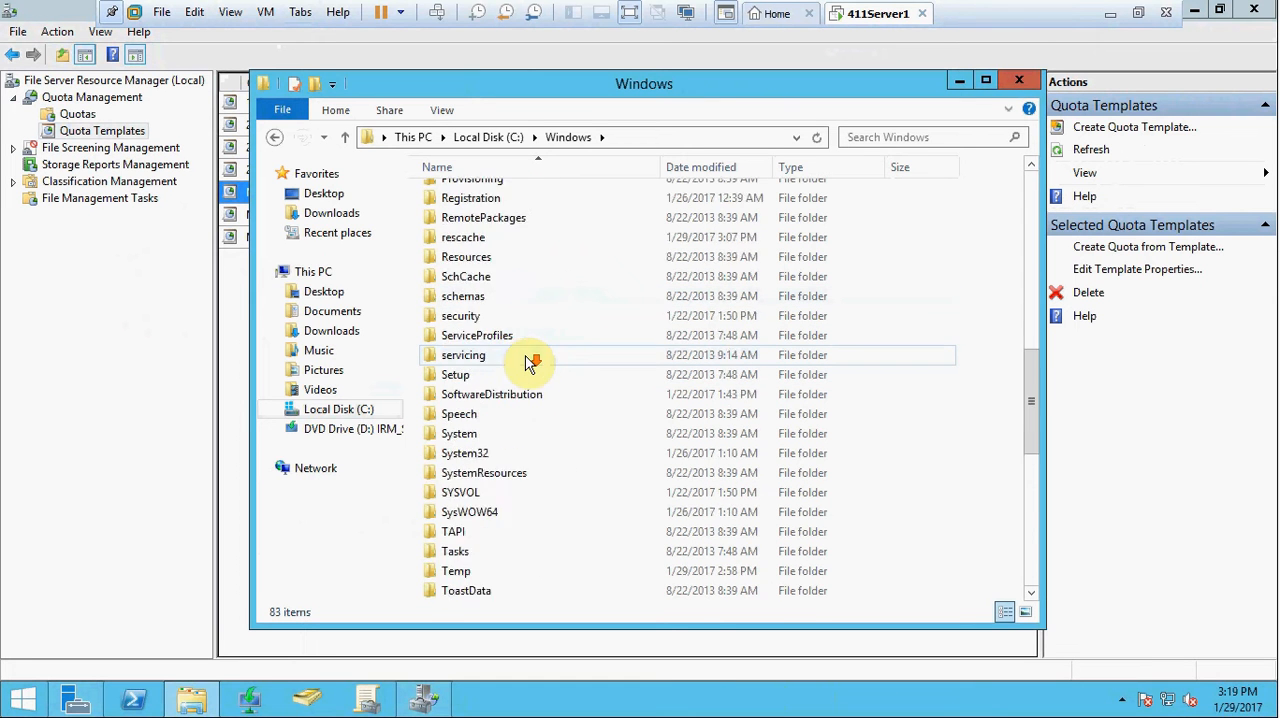
{"action": "double_click", "coordinate": [471, 335]}
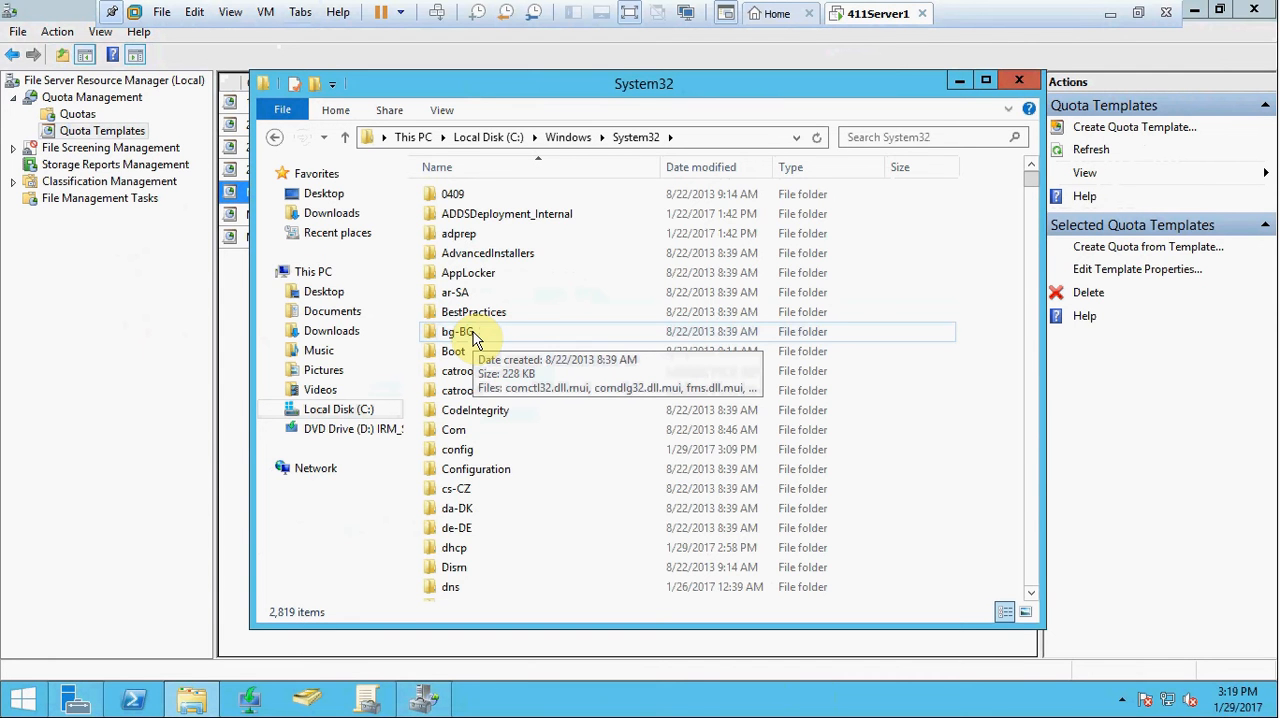
Step: Find twinui.dll in the System32 folder and copy it to the clipboard
{"action": "scroll", "coordinate": [490, 450], "scroll_direction": "down", "scroll_amount": 8}
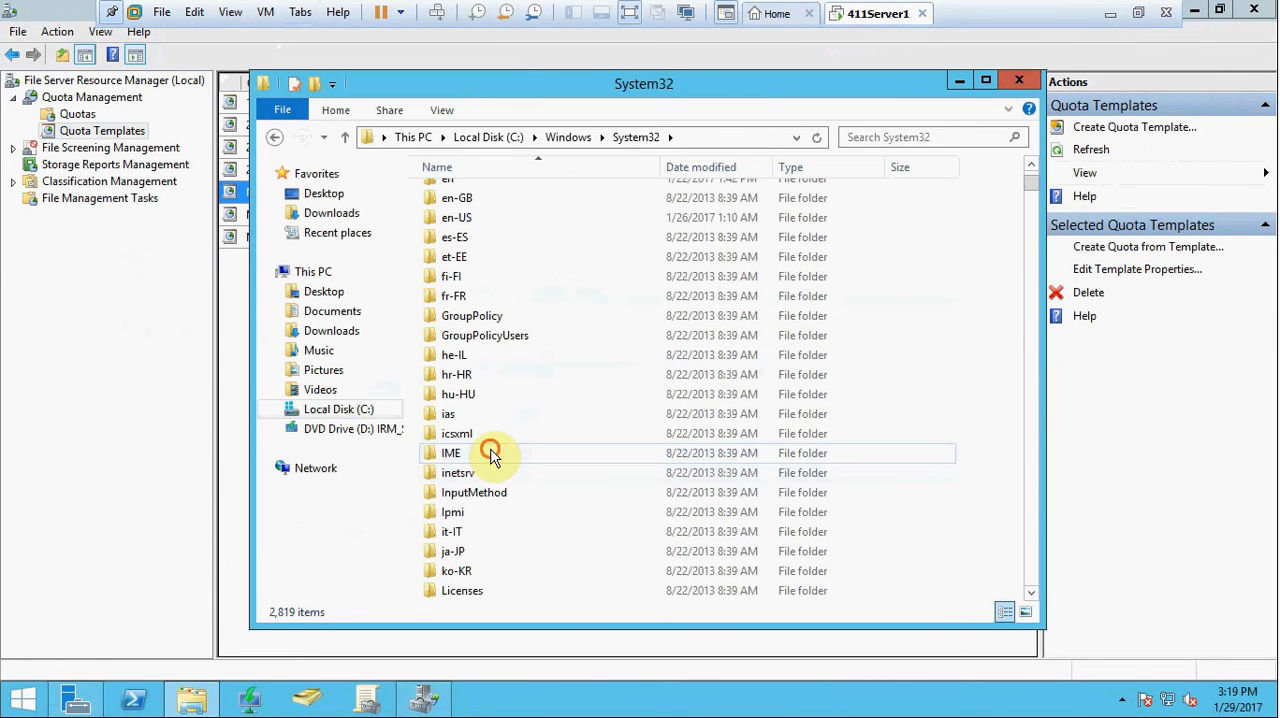
{"action": "left_click", "coordinate": [490, 455]}
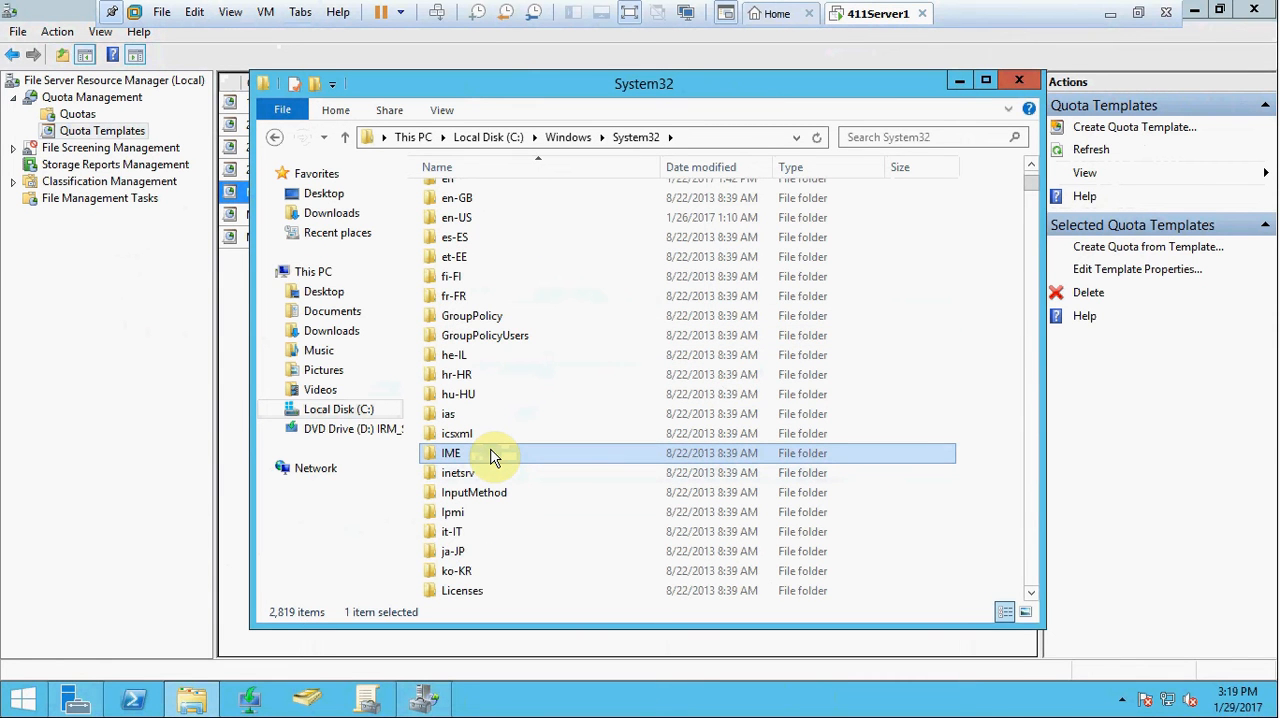
{"action": "key", "text": "t"}
{"action": "key", "text": "w"}
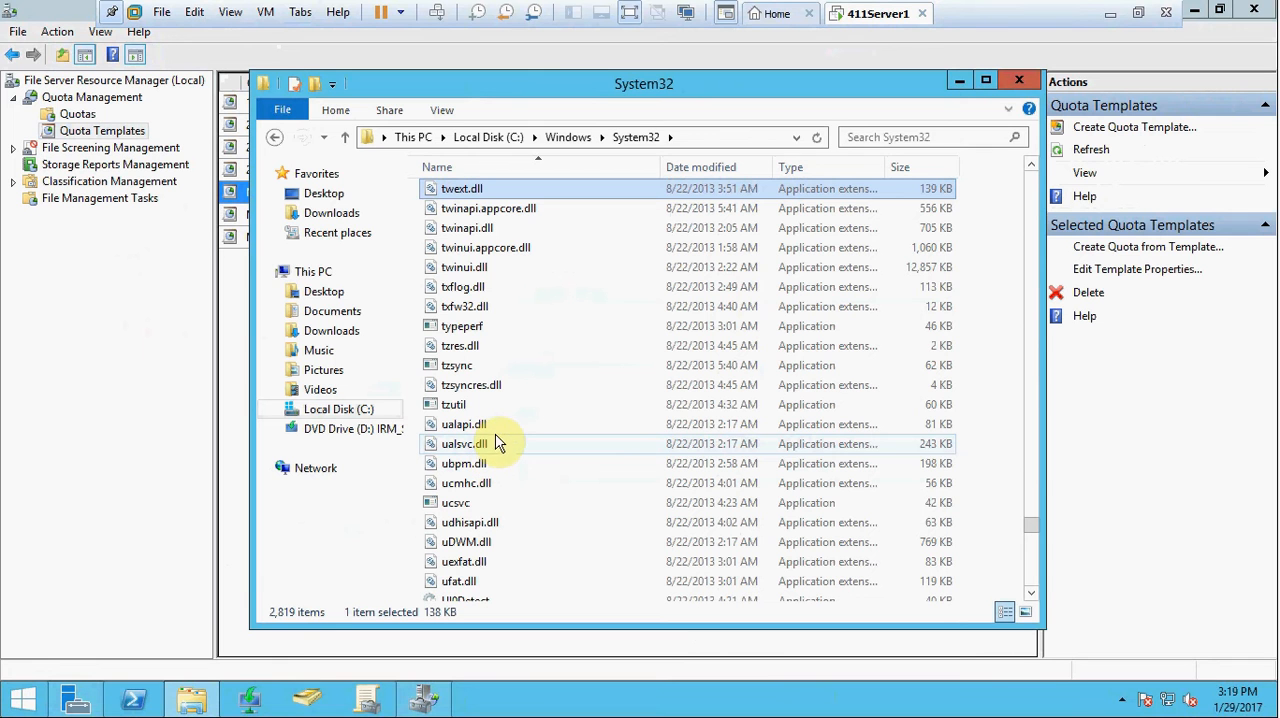
{"action": "left_click", "coordinate": [469, 268]}
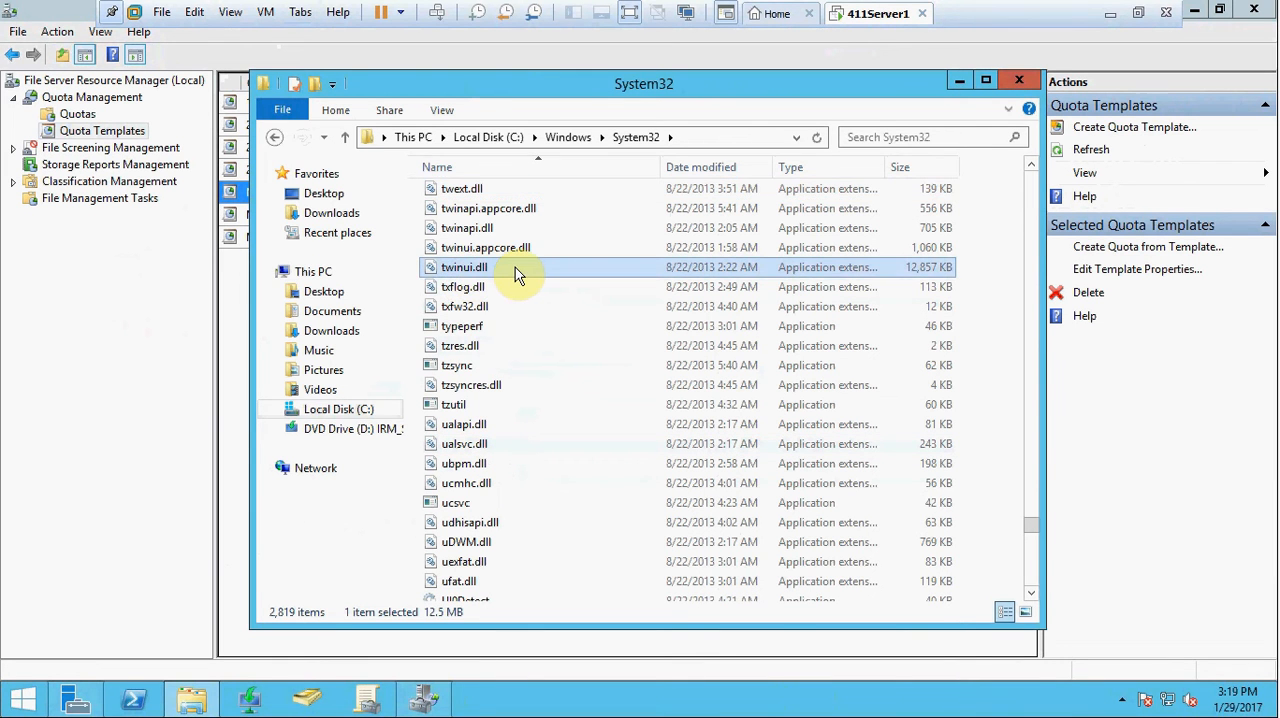
{"action": "mouse_move", "coordinate": [515, 268]}
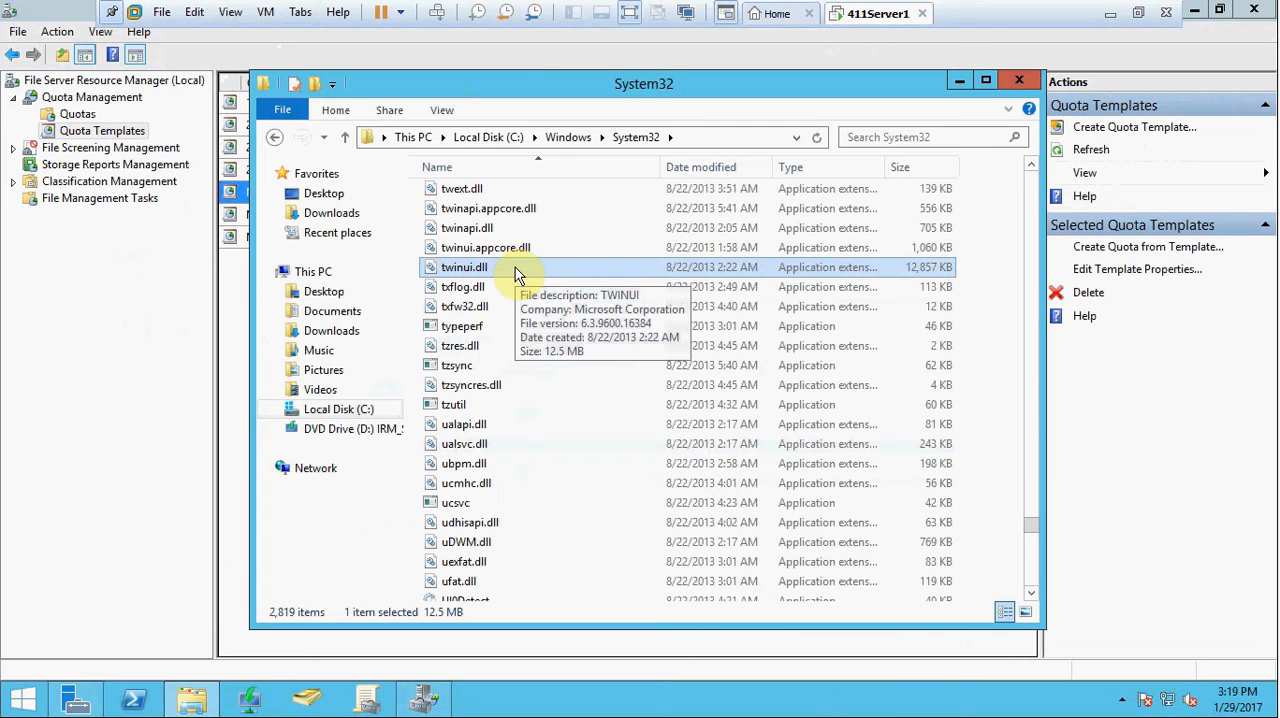
{"action": "right_click", "coordinate": [515, 267]}
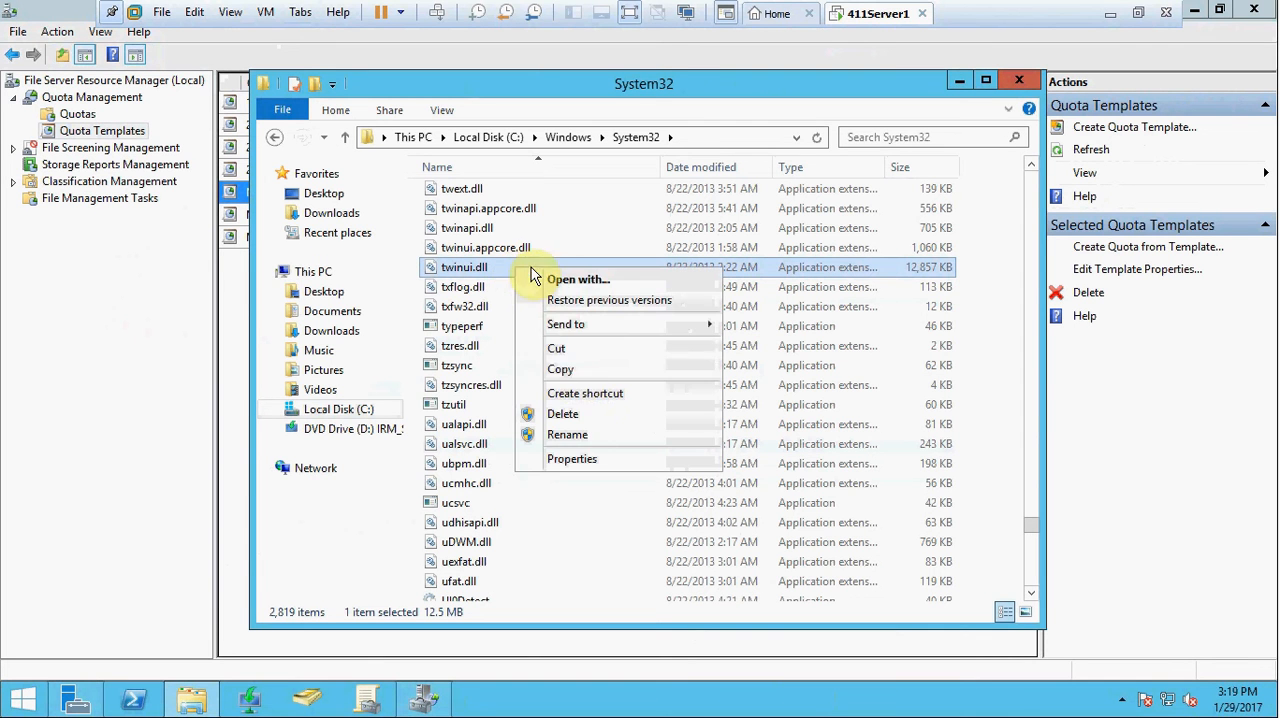
{"action": "left_click", "coordinate": [580, 372]}
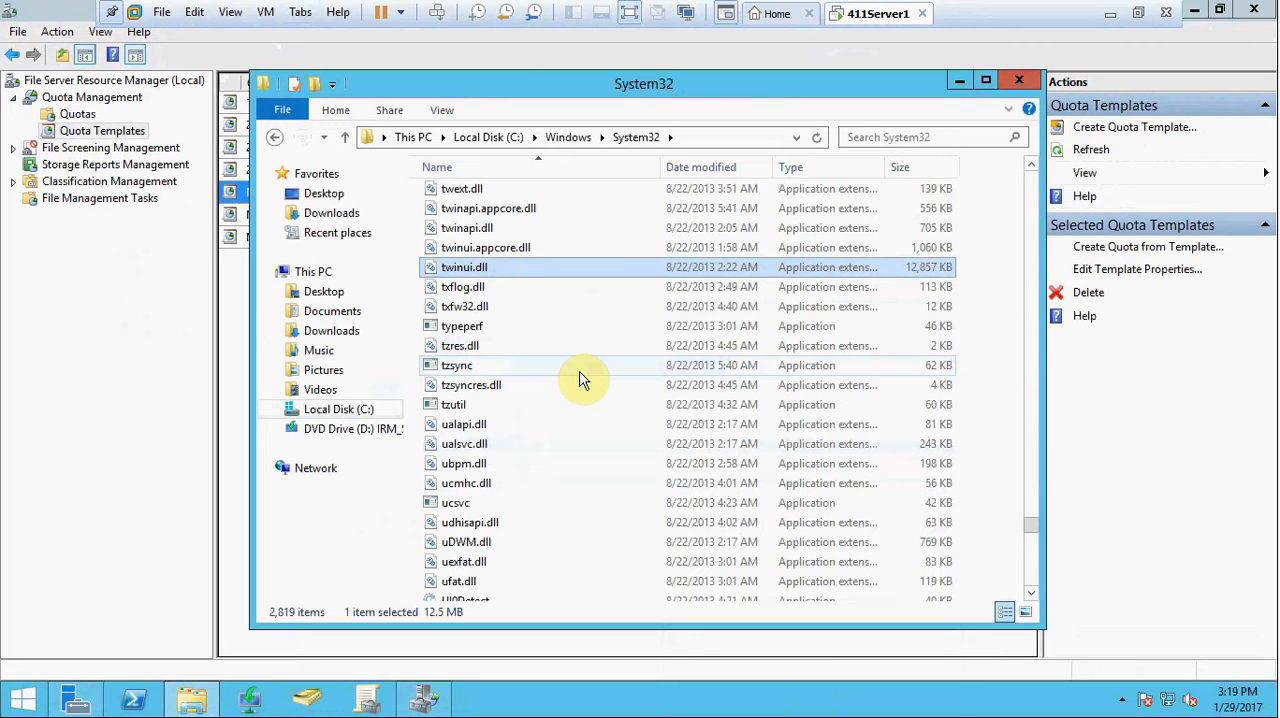
Step: Paste the copied twinui.dll into the folder C:\MktDocs
{"action": "left_click", "coordinate": [489, 137]}
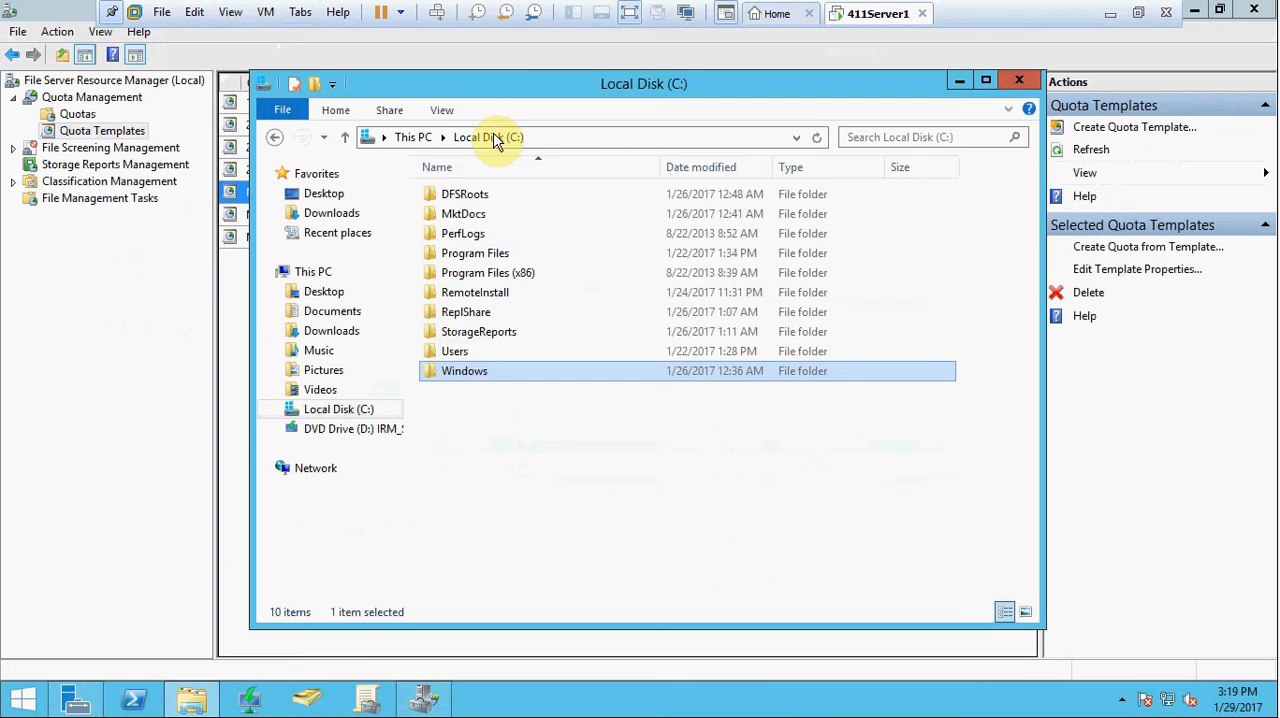
{"action": "double_click", "coordinate": [468, 214]}
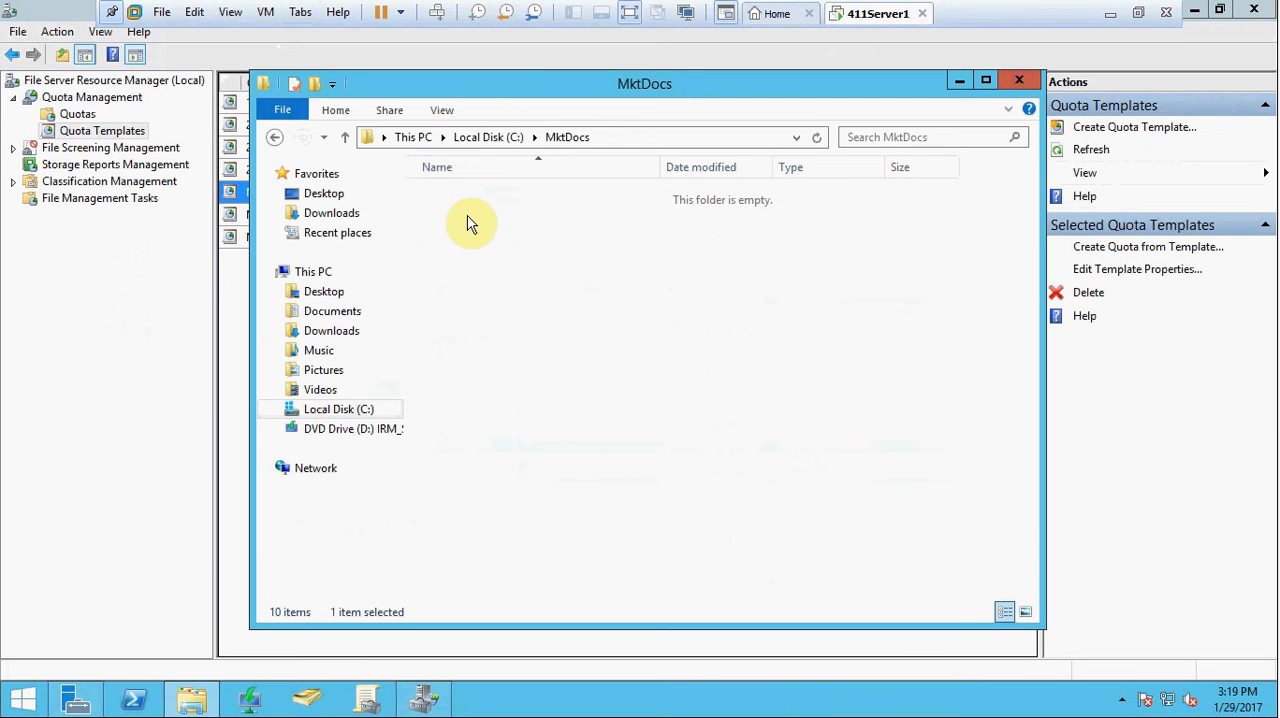
{"action": "right_click", "coordinate": [548, 243]}
{"action": "left_click", "coordinate": [595, 364]}
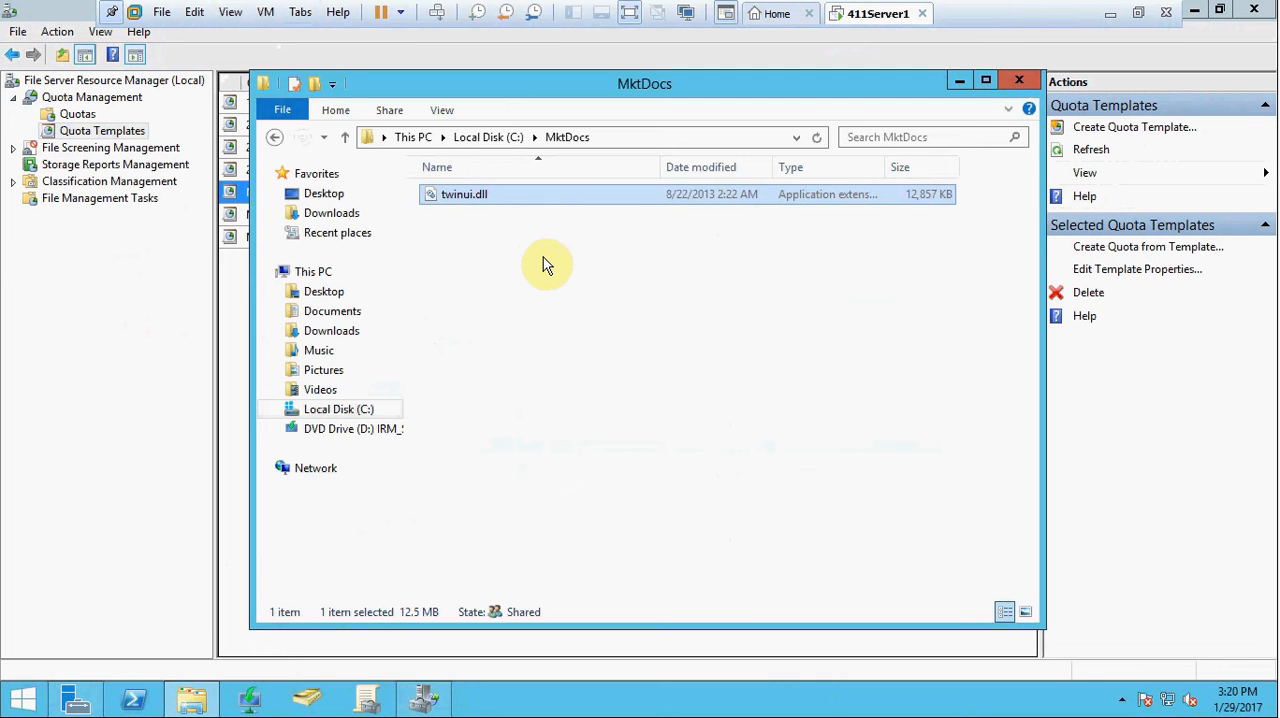
Step: Rename the twinui.dll file in MktDocs as twinui2.dll
{"action": "right_click", "coordinate": [573, 305]}
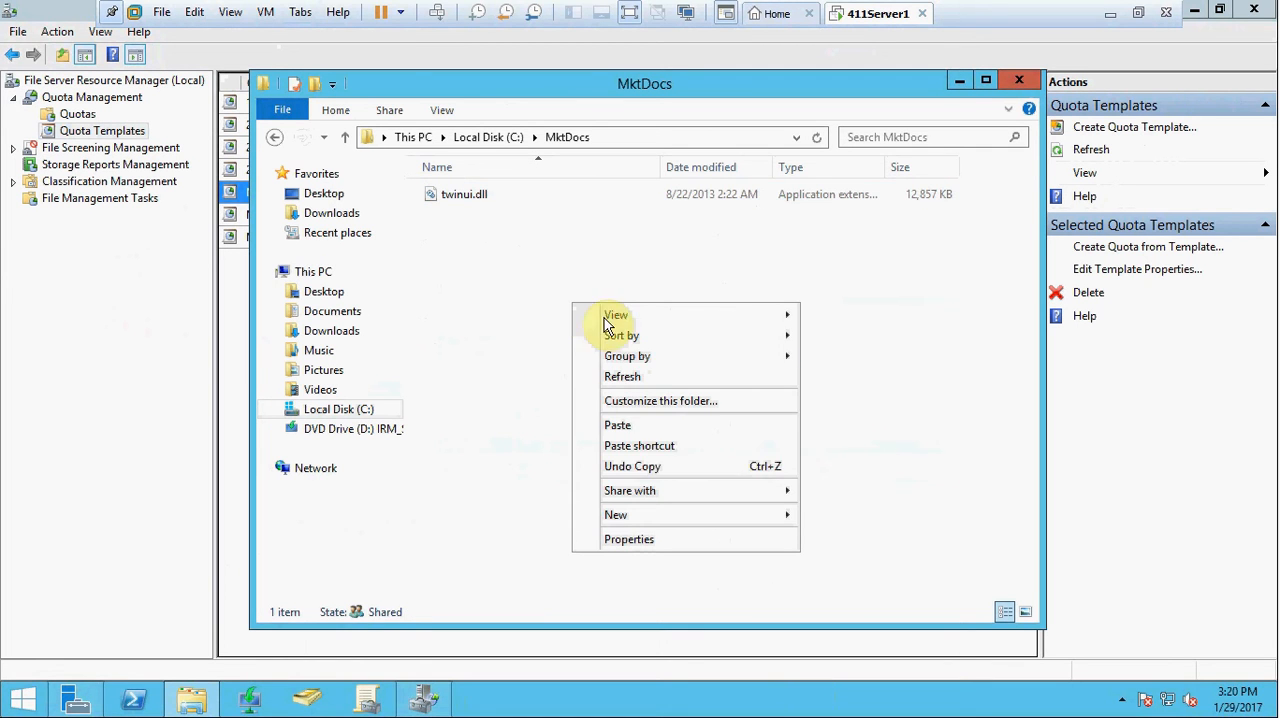
{"action": "left_click", "coordinate": [486, 272]}
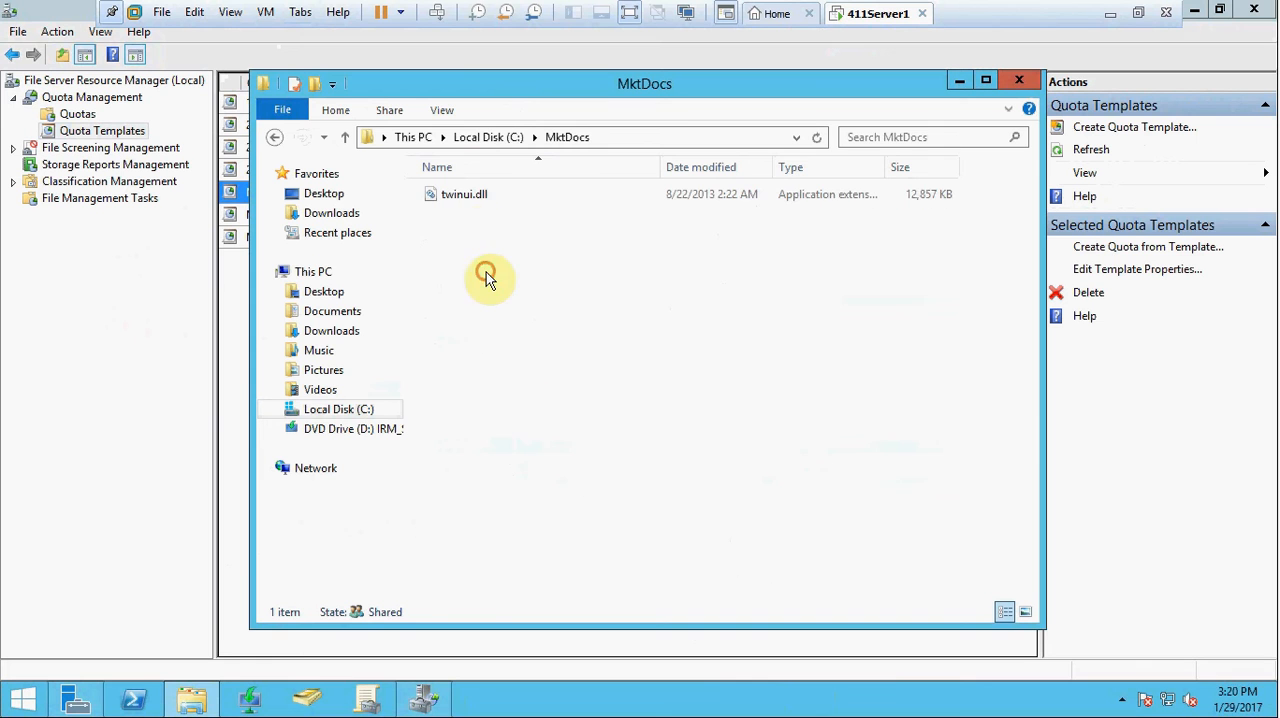
{"action": "left_click", "coordinate": [471, 198]}
{"action": "right_click", "coordinate": [471, 198]}
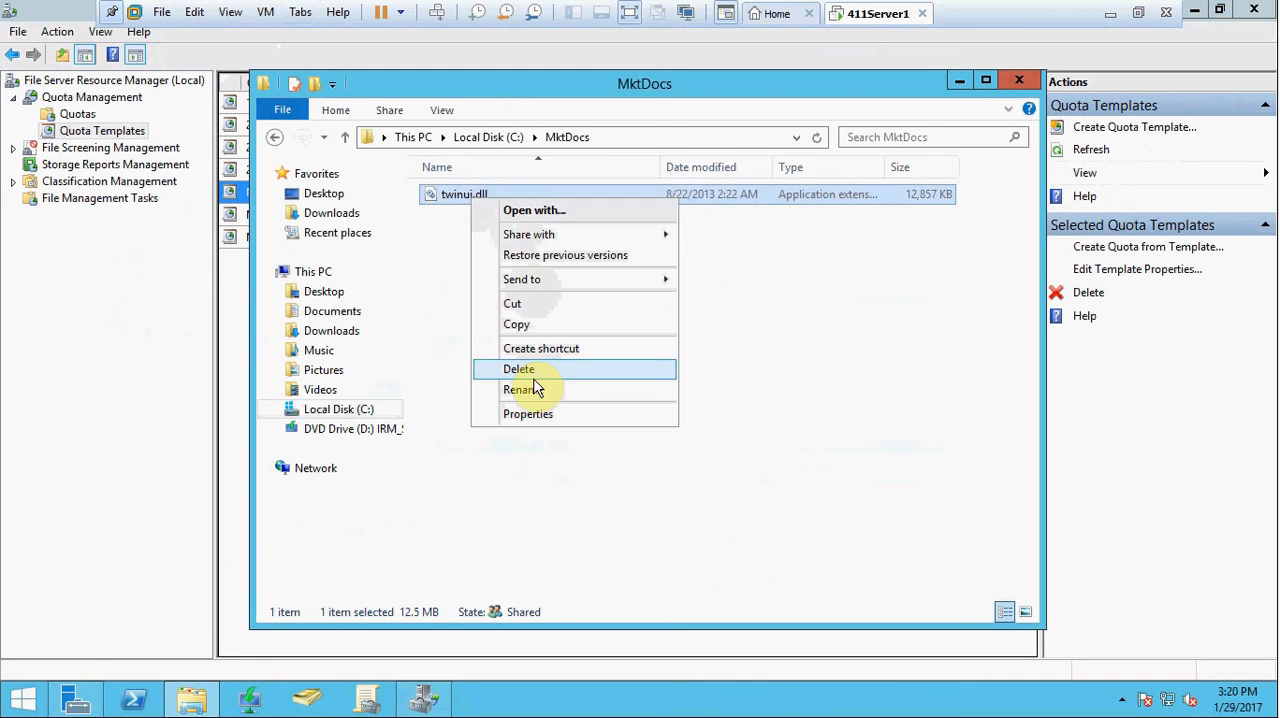
{"action": "left_click", "coordinate": [538, 390]}
{"action": "left_click", "coordinate": [471, 195]}
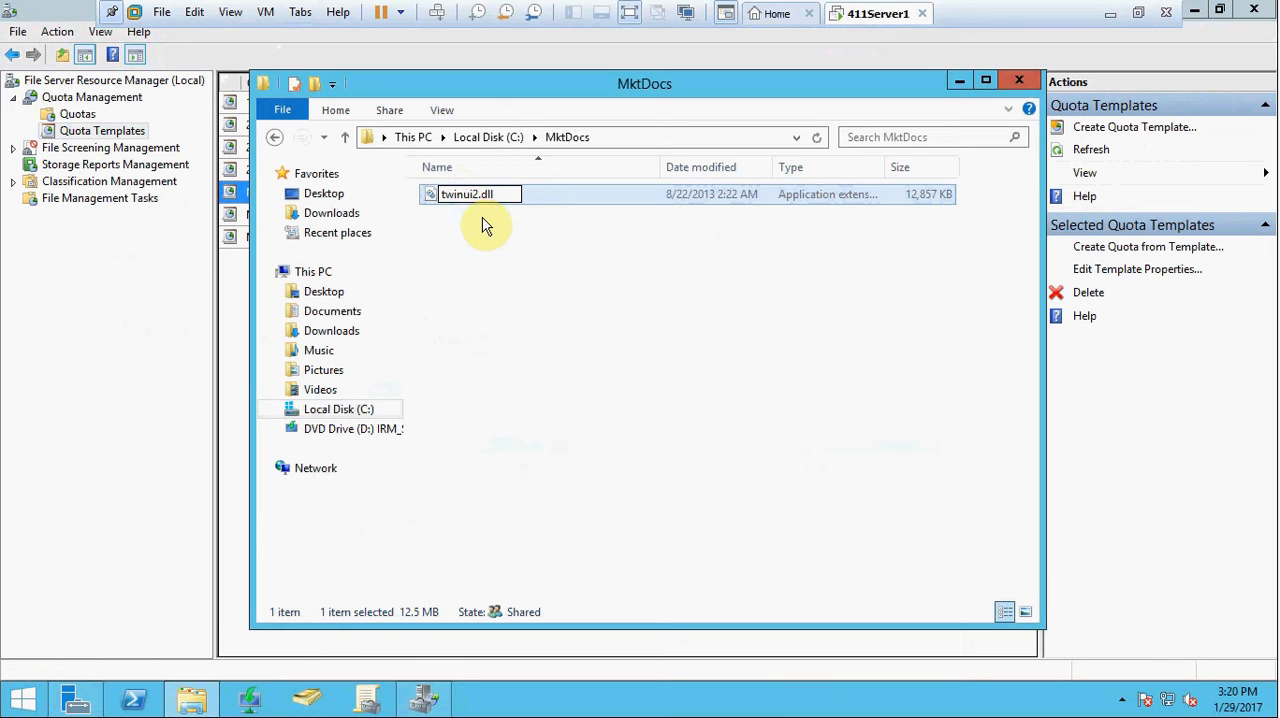
{"action": "left_click", "coordinate": [481, 225]}
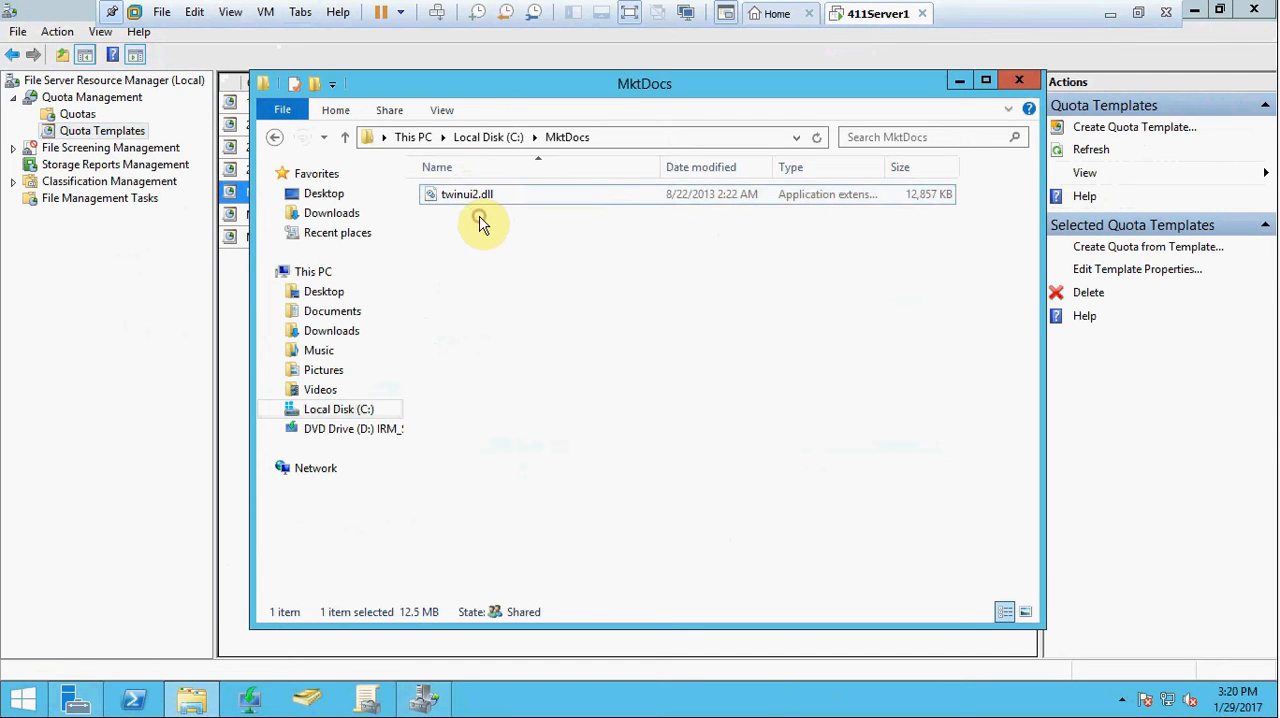
Step: Try to paste a second copy of twinui.dll into MktDocs to test the quota, and close the folder window
{"action": "right_click", "coordinate": [587, 277]}
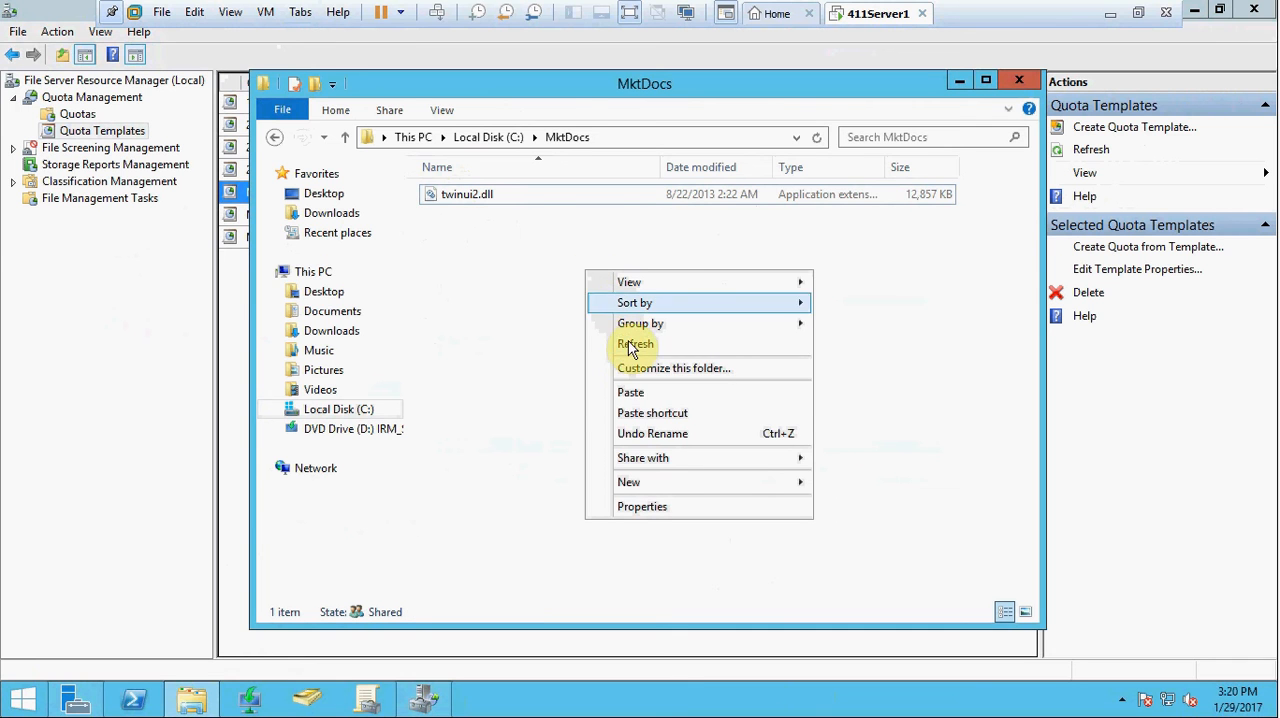
{"action": "left_click", "coordinate": [640, 393]}
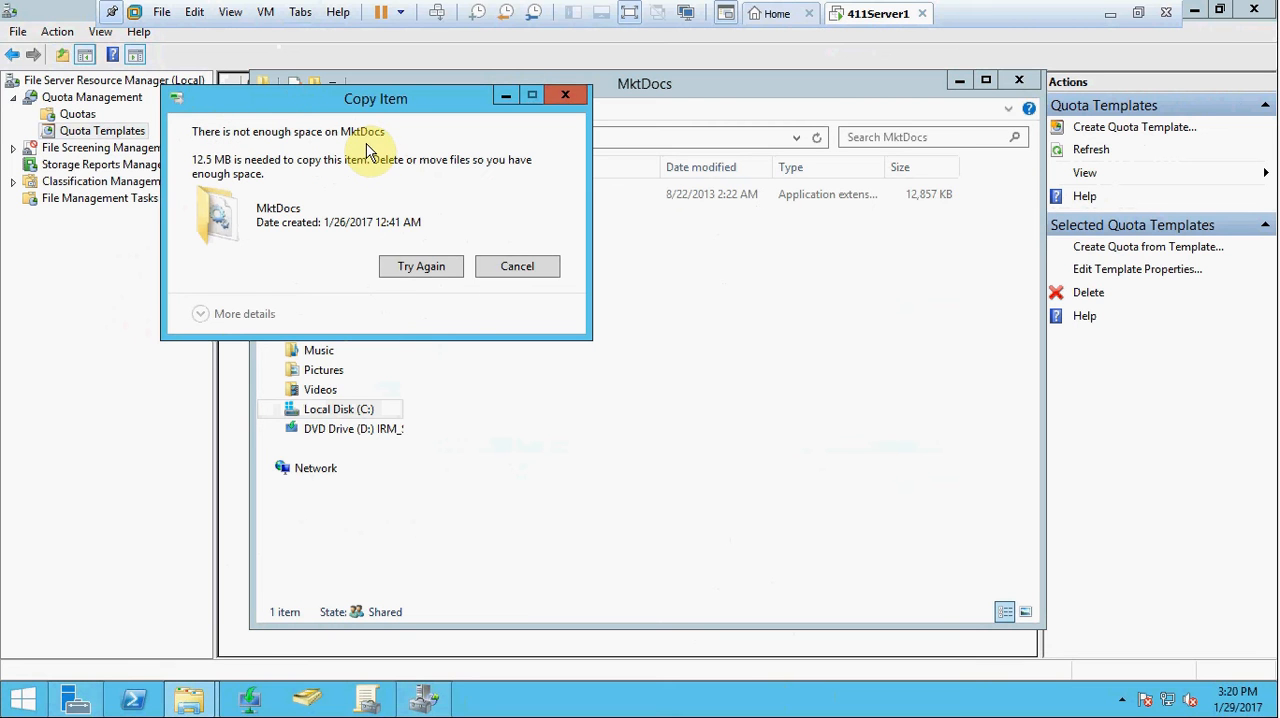
{"action": "left_click", "coordinate": [521, 266]}
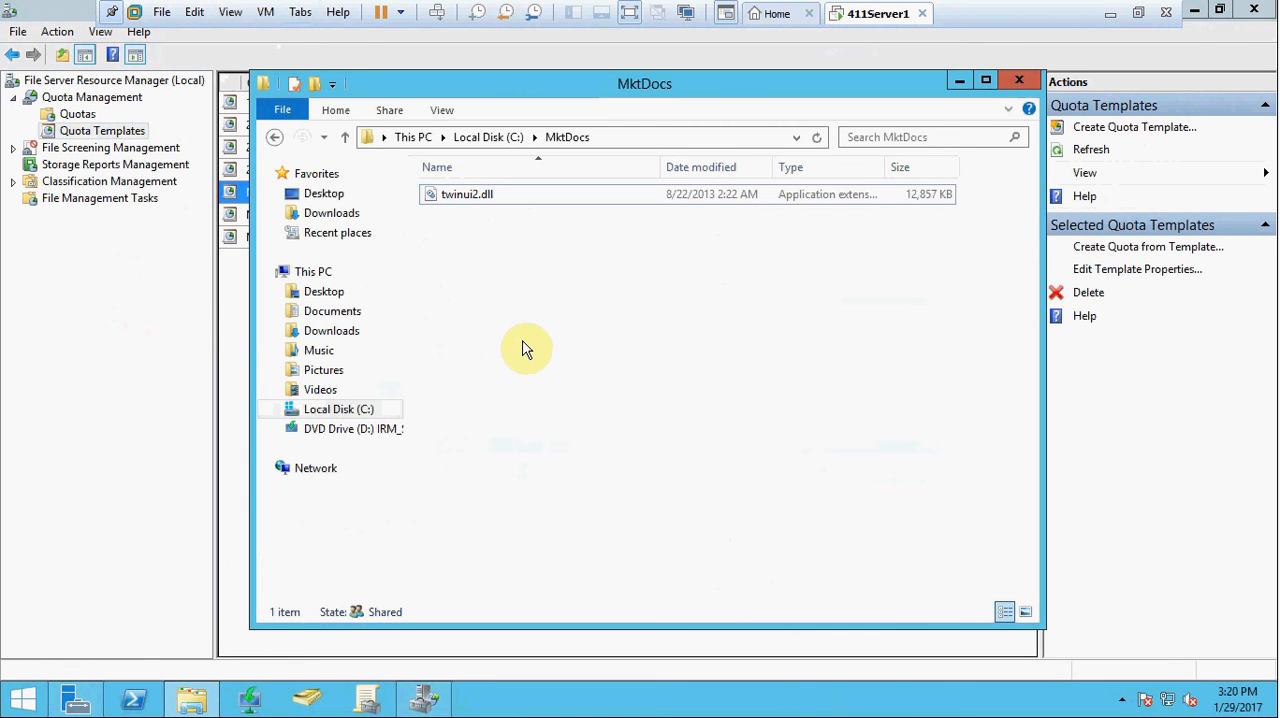
{"action": "left_click", "coordinate": [1022, 72]}
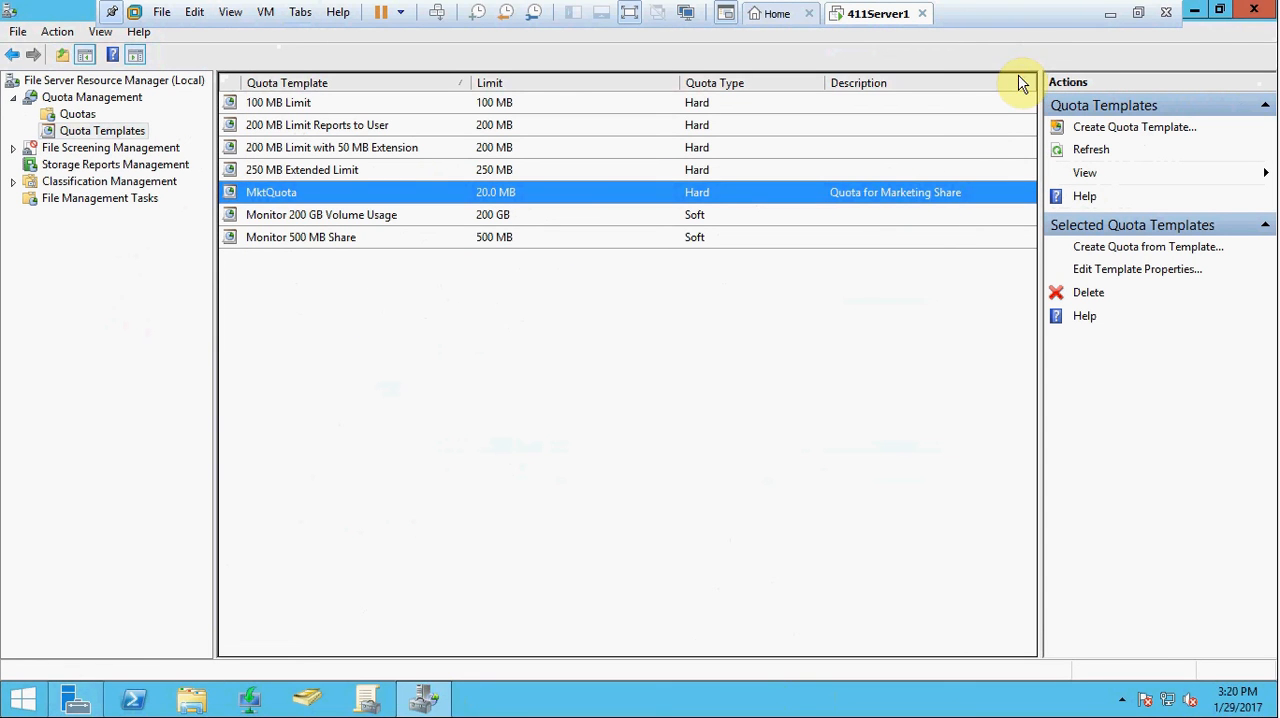
Step: Open Event Viewer from Server Manager, maximize it, and display the Application log under Windows Logs
{"action": "left_click", "coordinate": [1194, 12]}
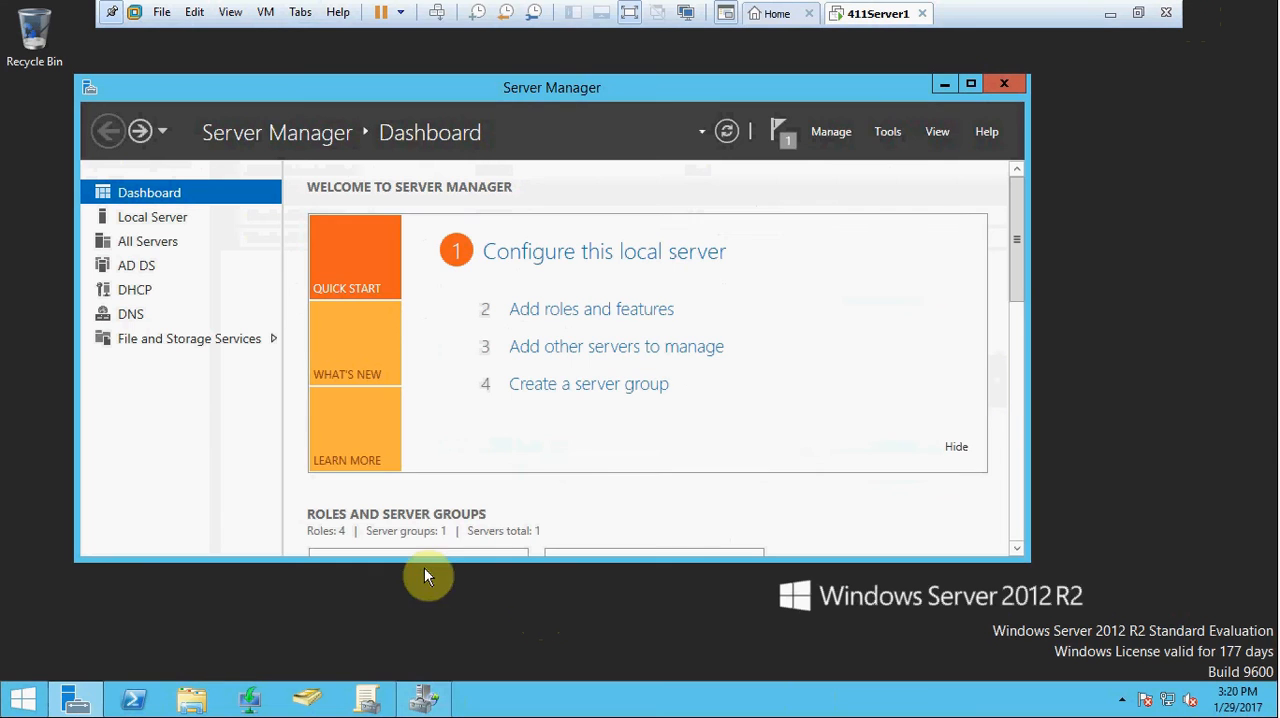
{"action": "left_click", "coordinate": [886, 131]}
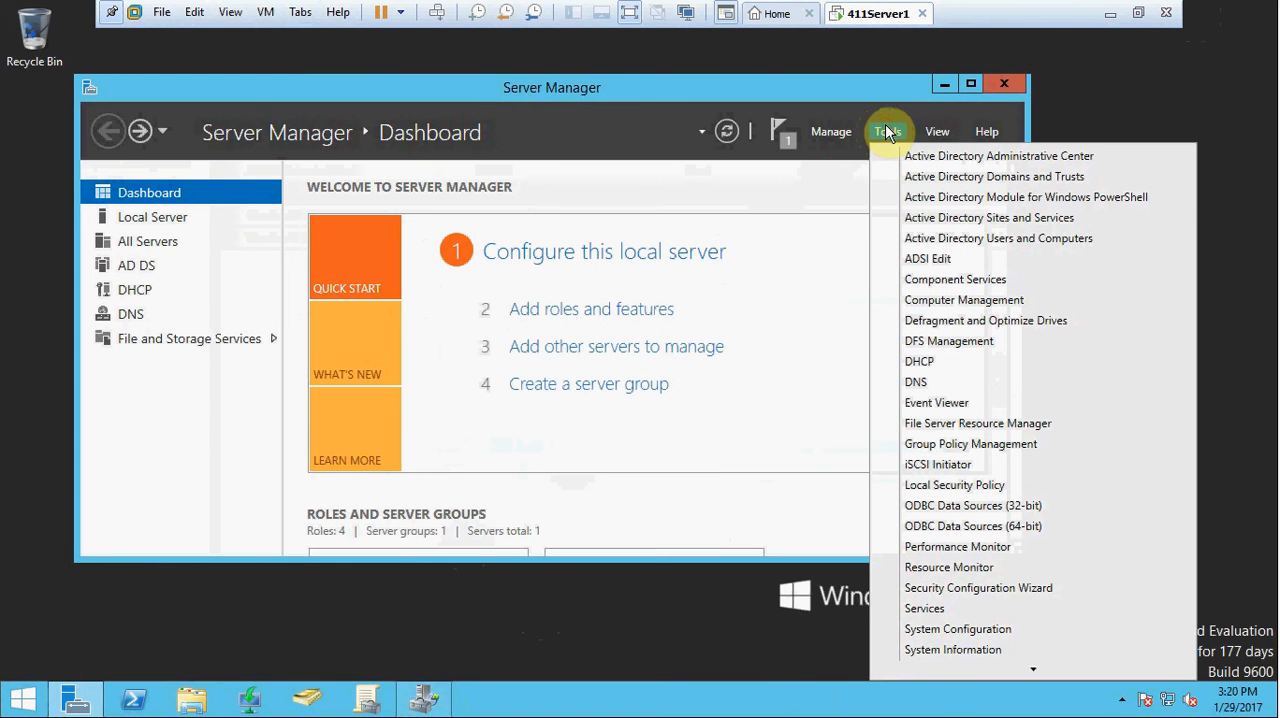
{"action": "left_click", "coordinate": [929, 403]}
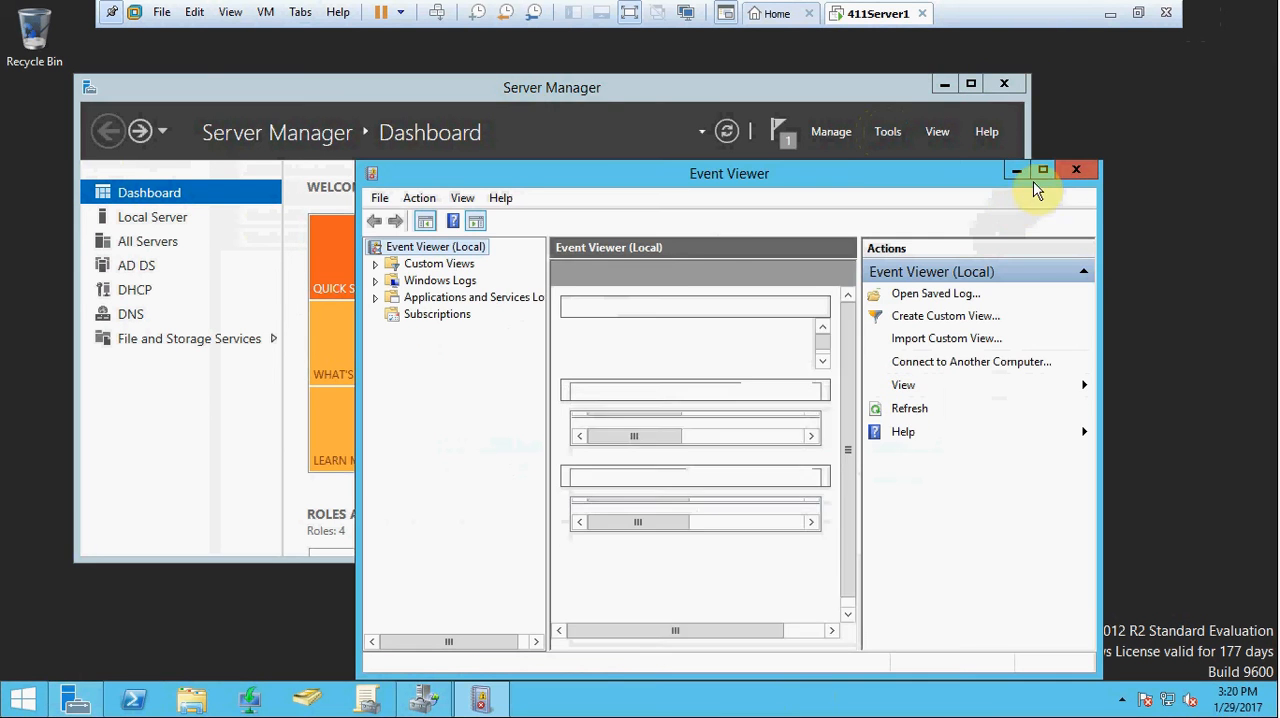
{"action": "left_click", "coordinate": [1043, 170]}
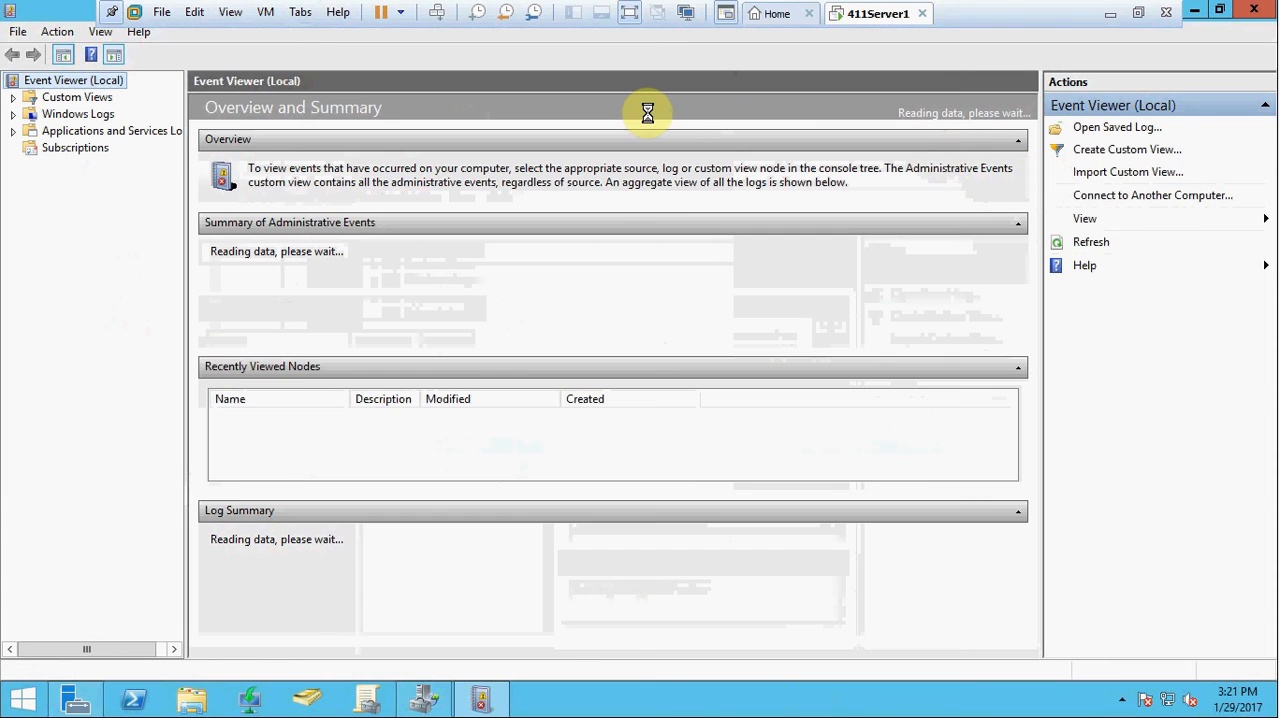
{"action": "left_click", "coordinate": [13, 114]}
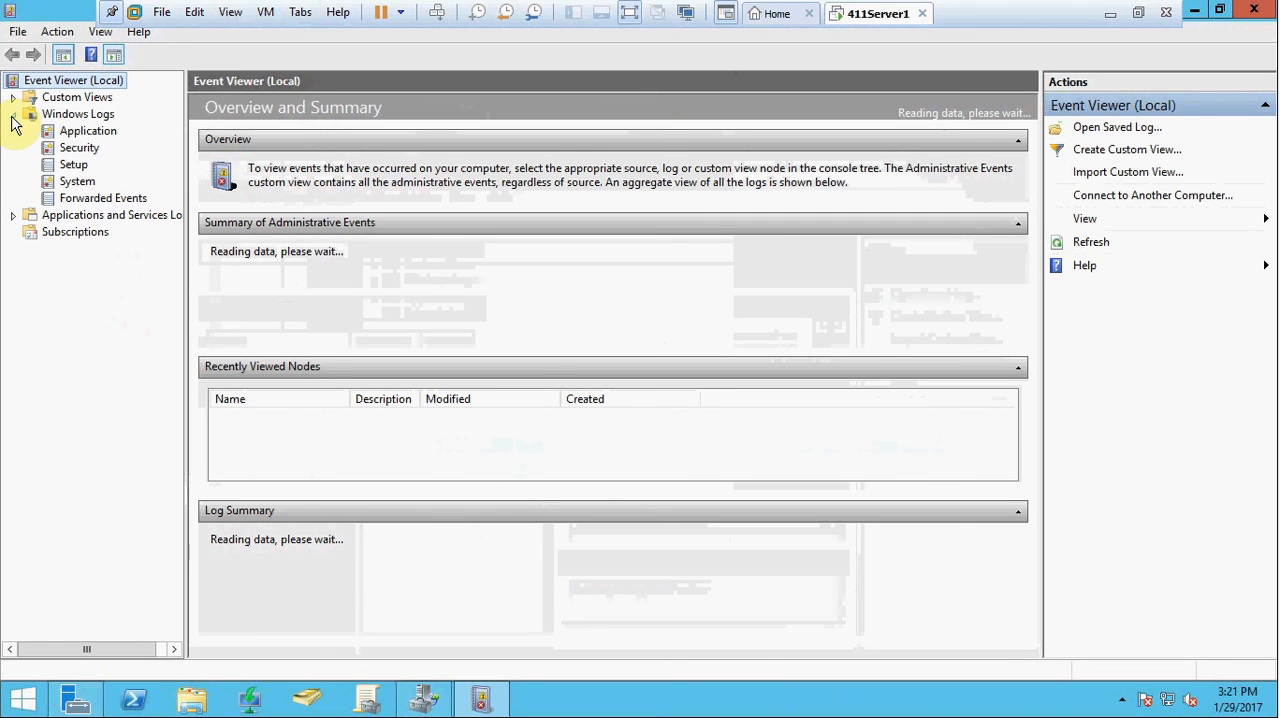
{"action": "left_click", "coordinate": [99, 134]}
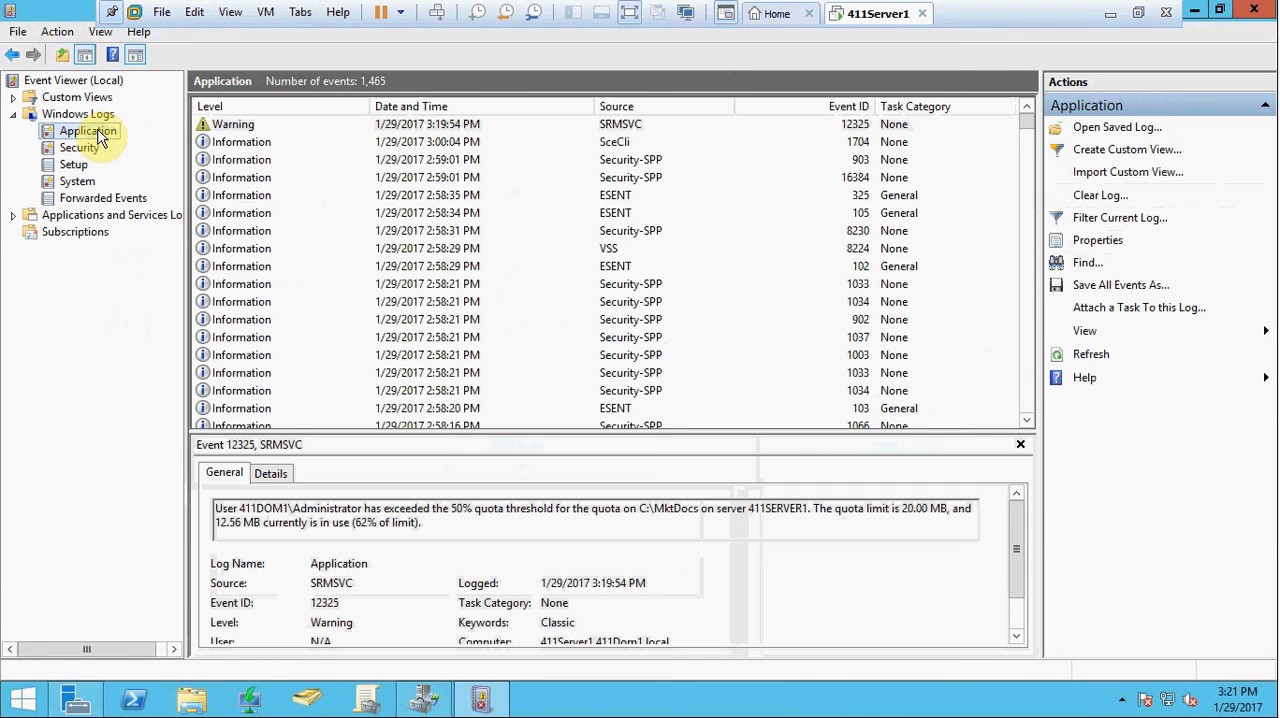
Step: Examine the properties of the SRMSVC warning with event ID 12325, and close Event Viewer
{"action": "double_click", "coordinate": [308, 130]}
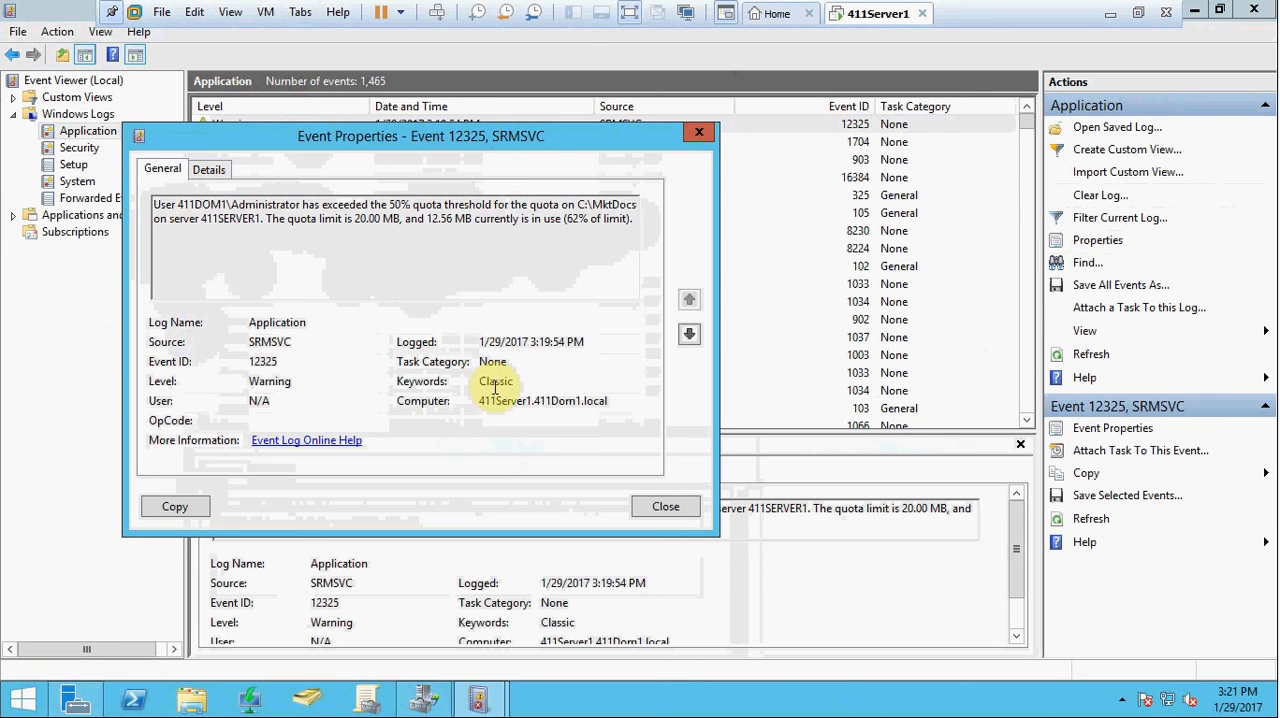
{"action": "left_click", "coordinate": [666, 509]}
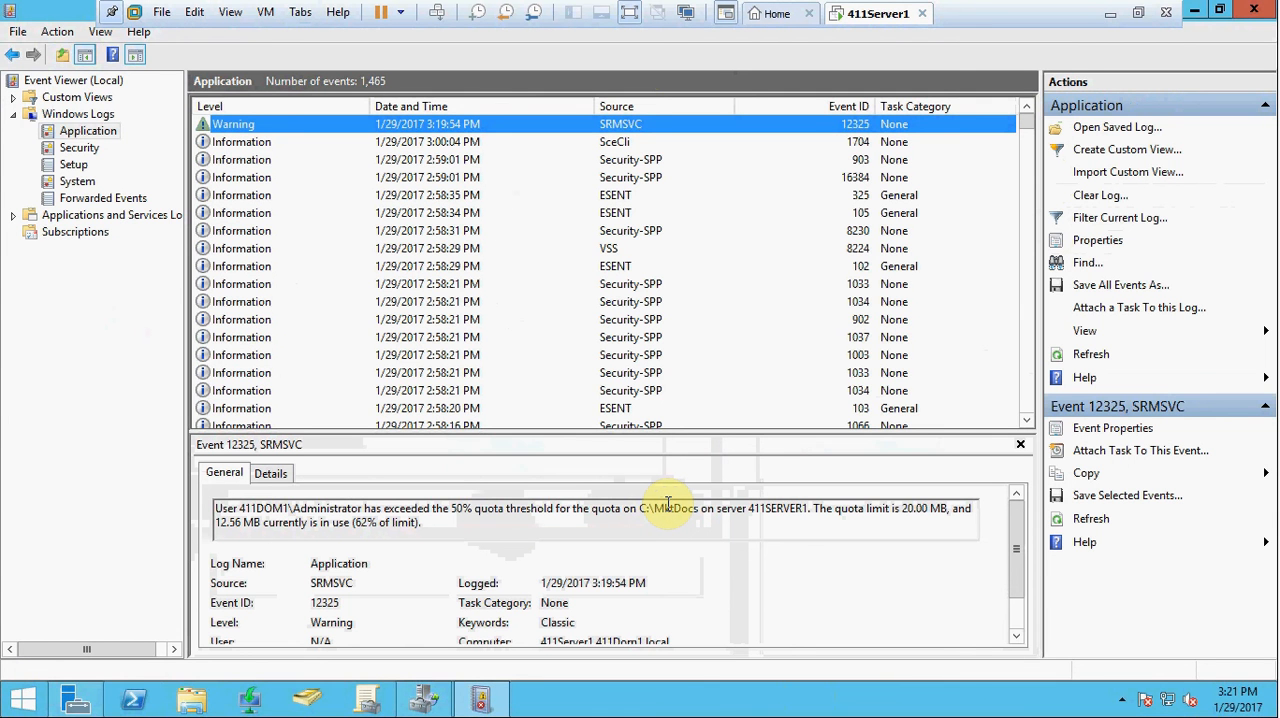
{"action": "left_click", "coordinate": [1254, 10]}
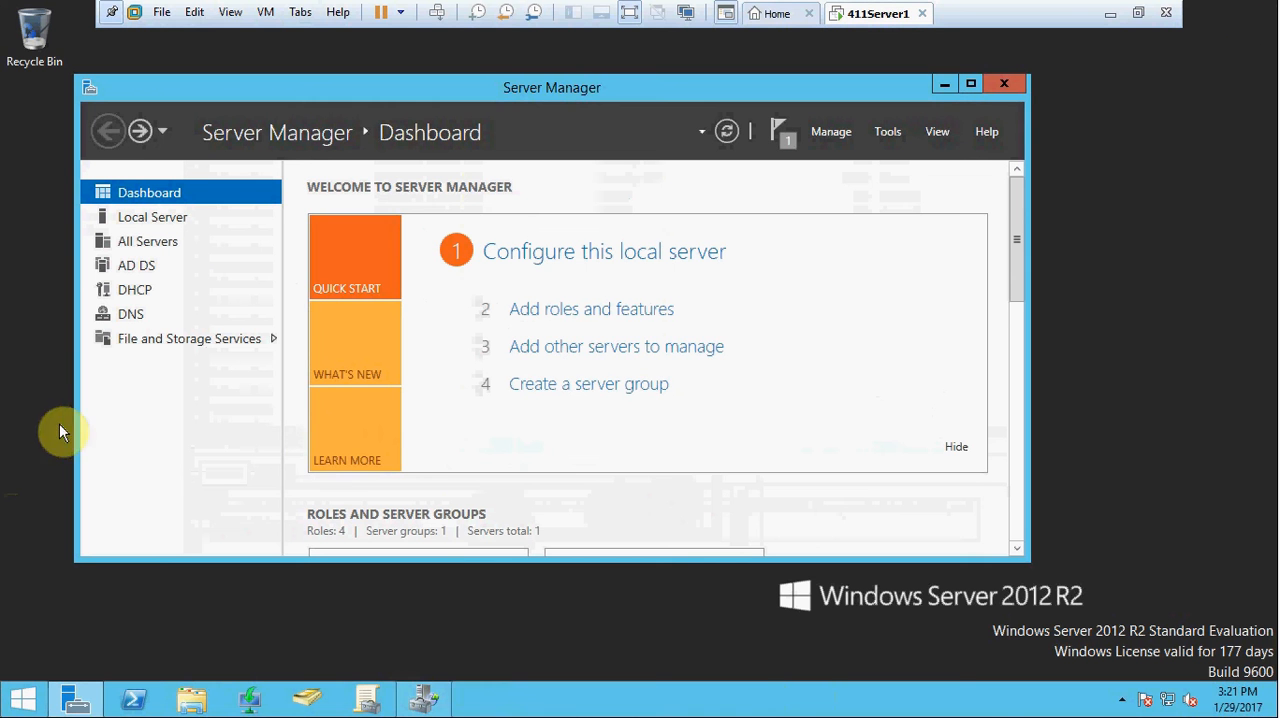
Step: Switch to File Server Resource Manager and delete the quota on C:\MktDocs
{"action": "left_click", "coordinate": [418, 702]}
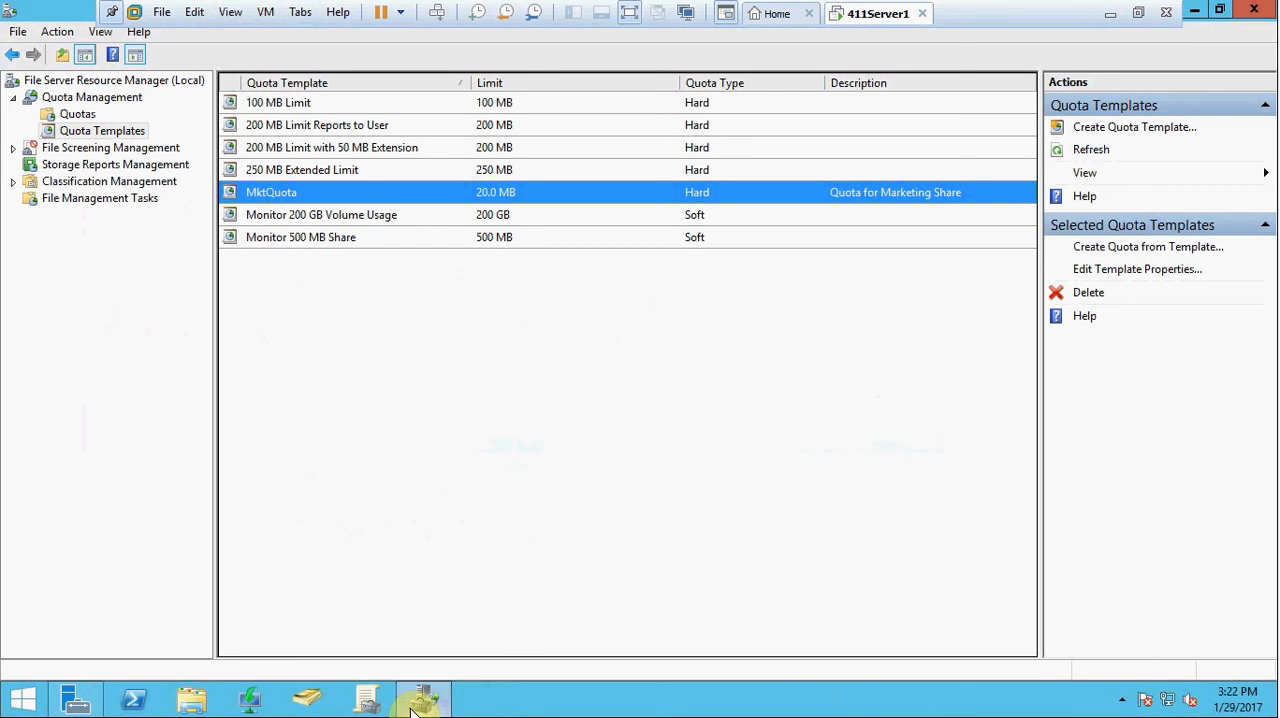
{"action": "left_click", "coordinate": [80, 116]}
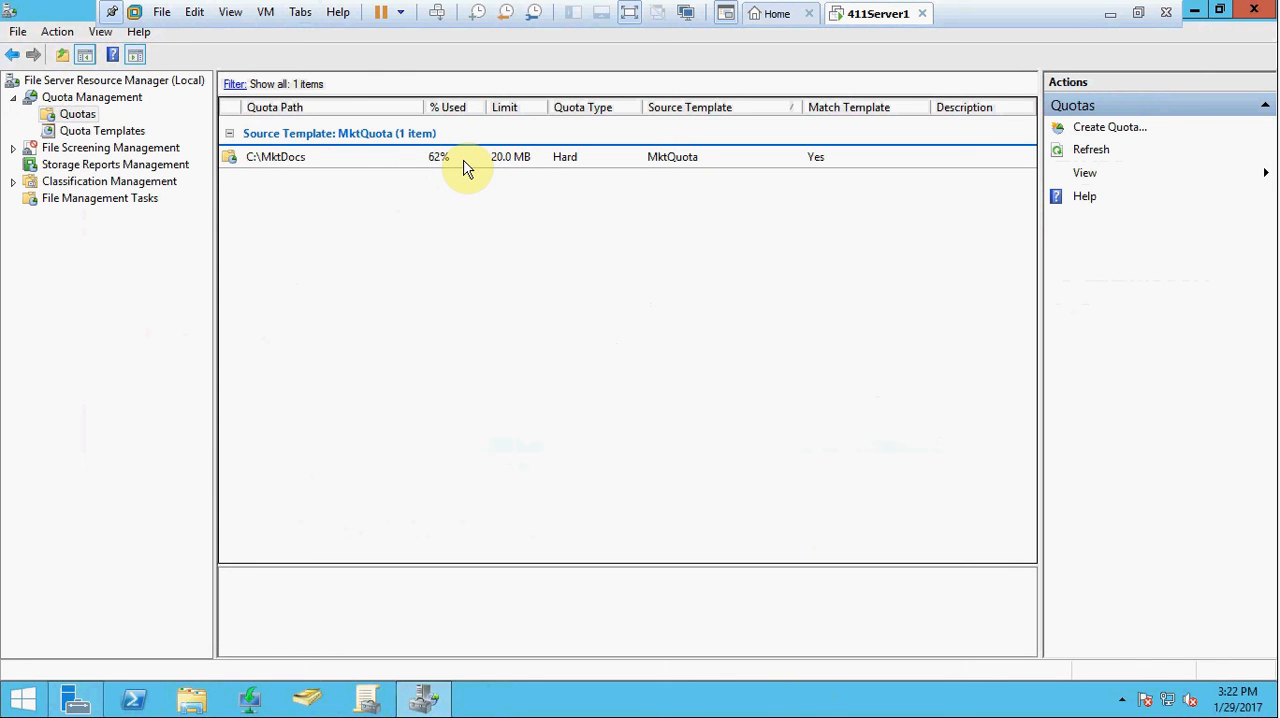
{"action": "right_click", "coordinate": [395, 162]}
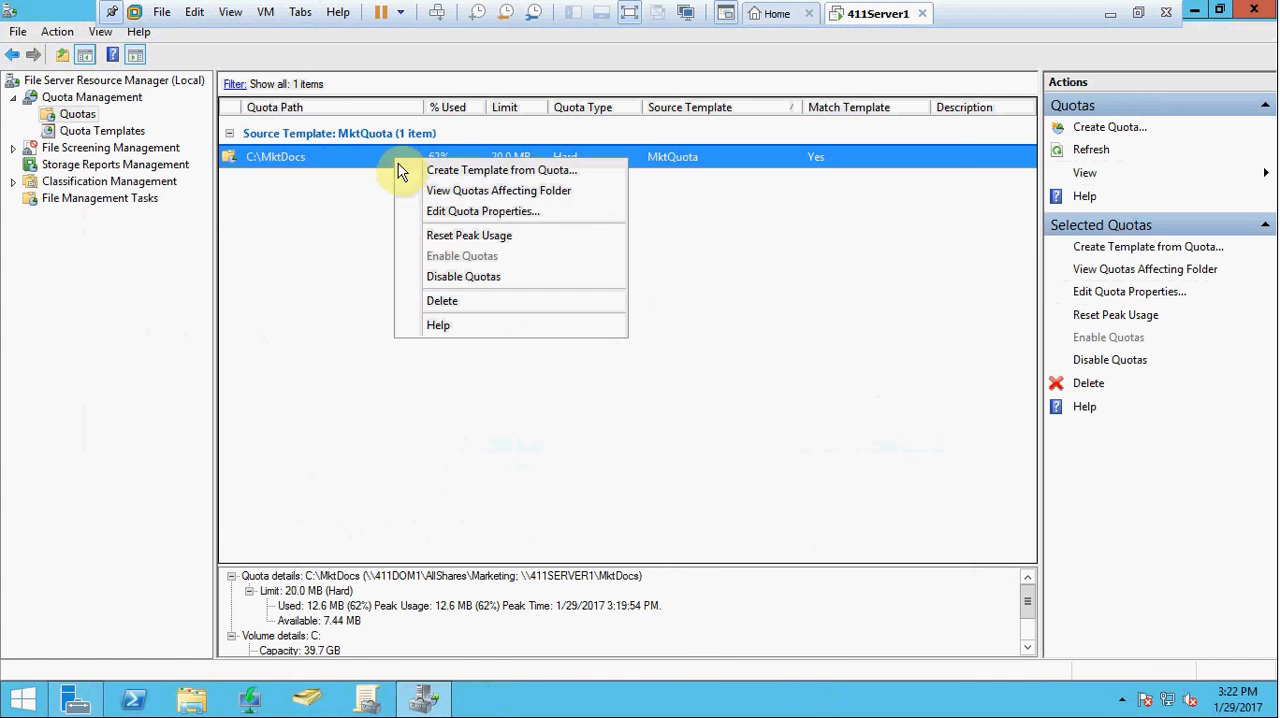
{"action": "left_click", "coordinate": [456, 303]}
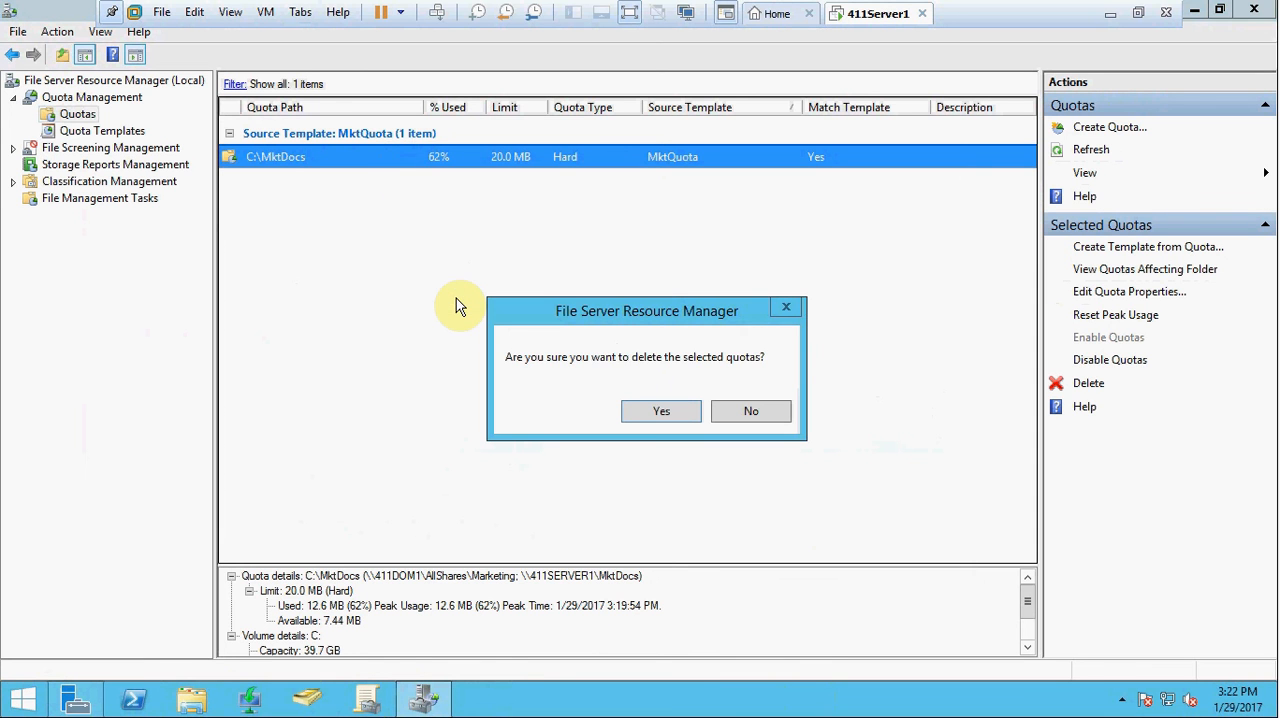
{"action": "left_click", "coordinate": [656, 410]}
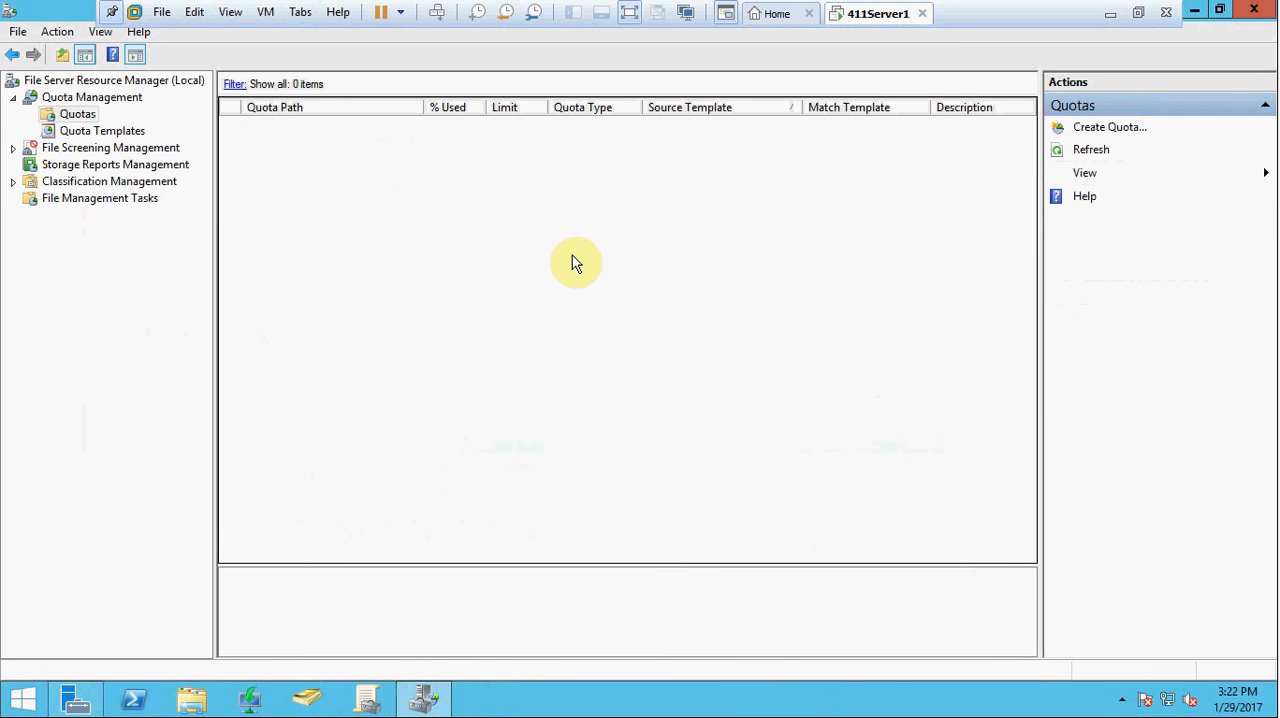